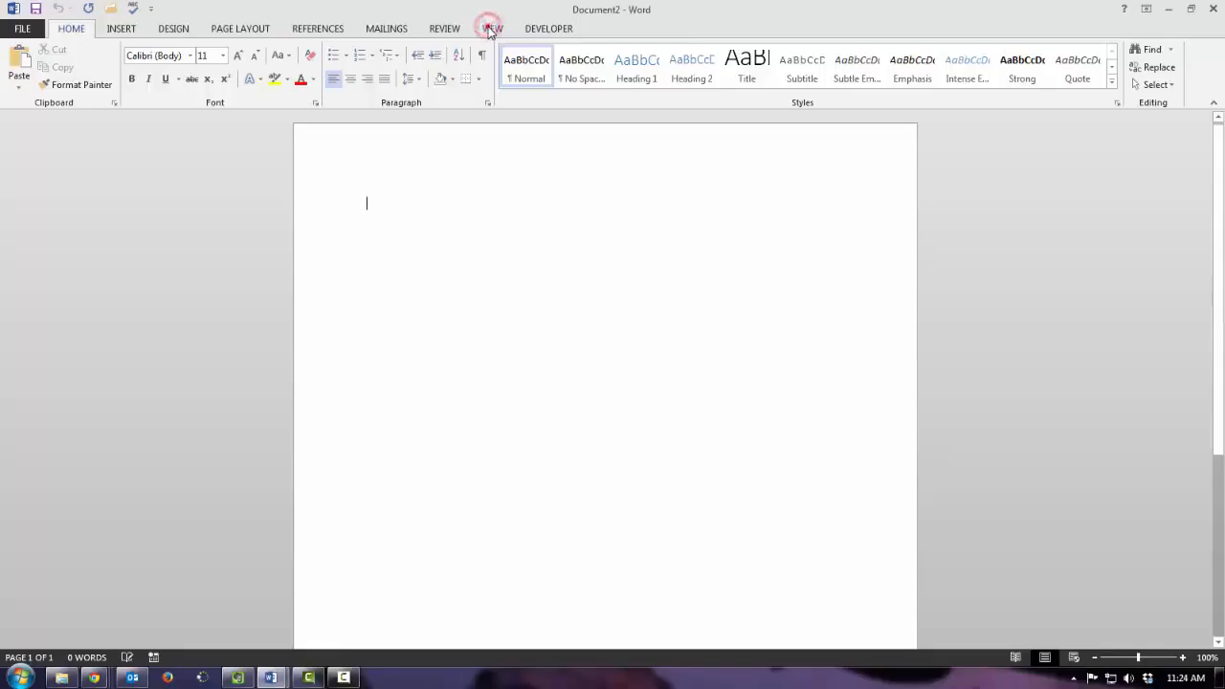
# - Display the ruler in the document
pyautogui.click(490, 29)
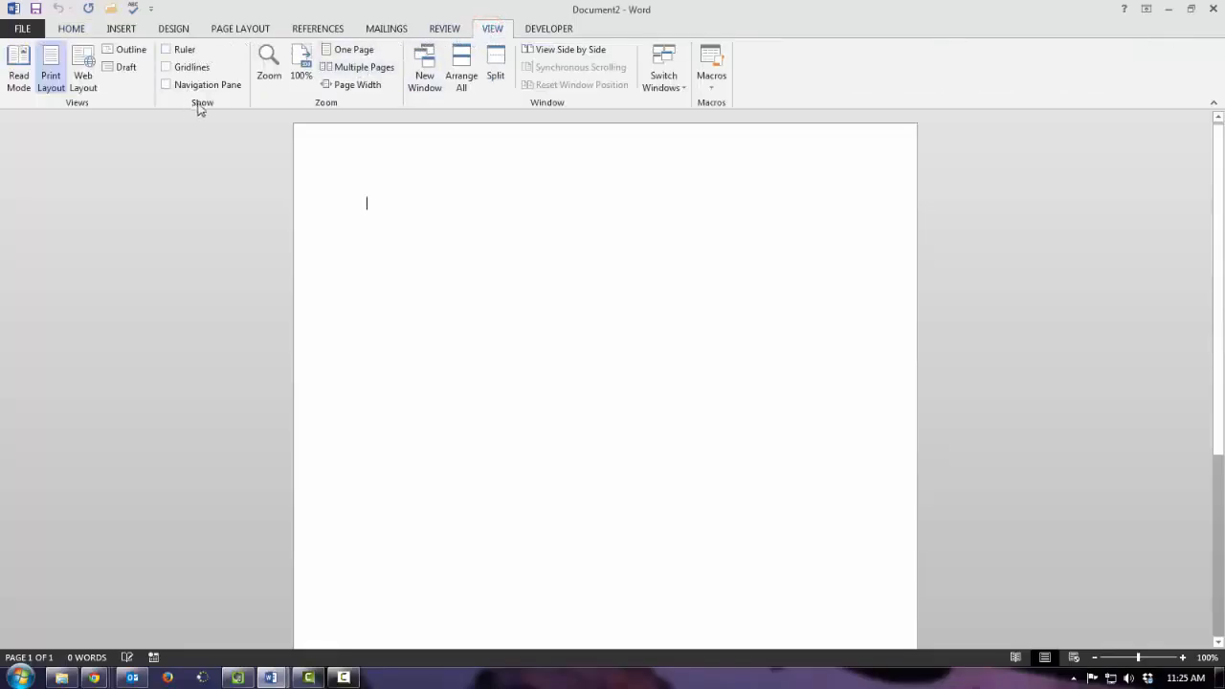
pyautogui.click(166, 49)
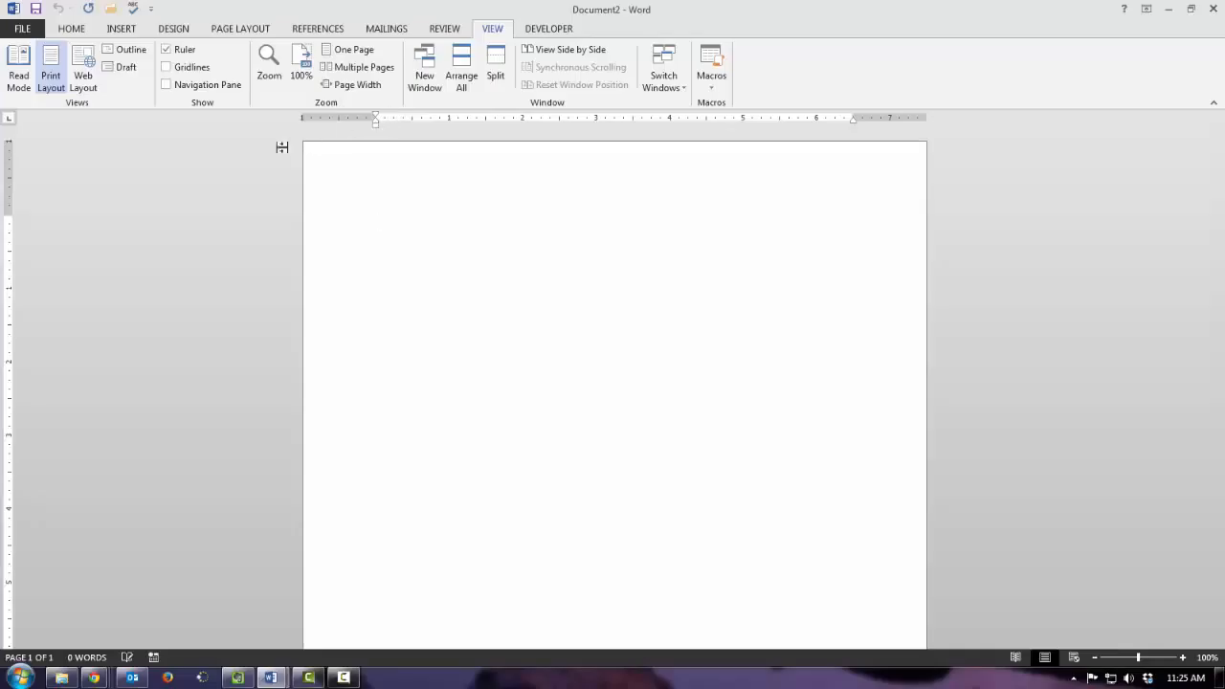
# - Cycle through the available tab stop types in the ruler's tab selector
pyautogui.click(8, 120)
pyautogui.click(9, 122)
pyautogui.click(9, 123)
pyautogui.click(8, 122)
pyautogui.click(8, 122)
pyautogui.click(8, 122)
# - Enter Monday, Tuesday and Wednesday on the first line, separated by default tabs
pyautogui.write('Monday')
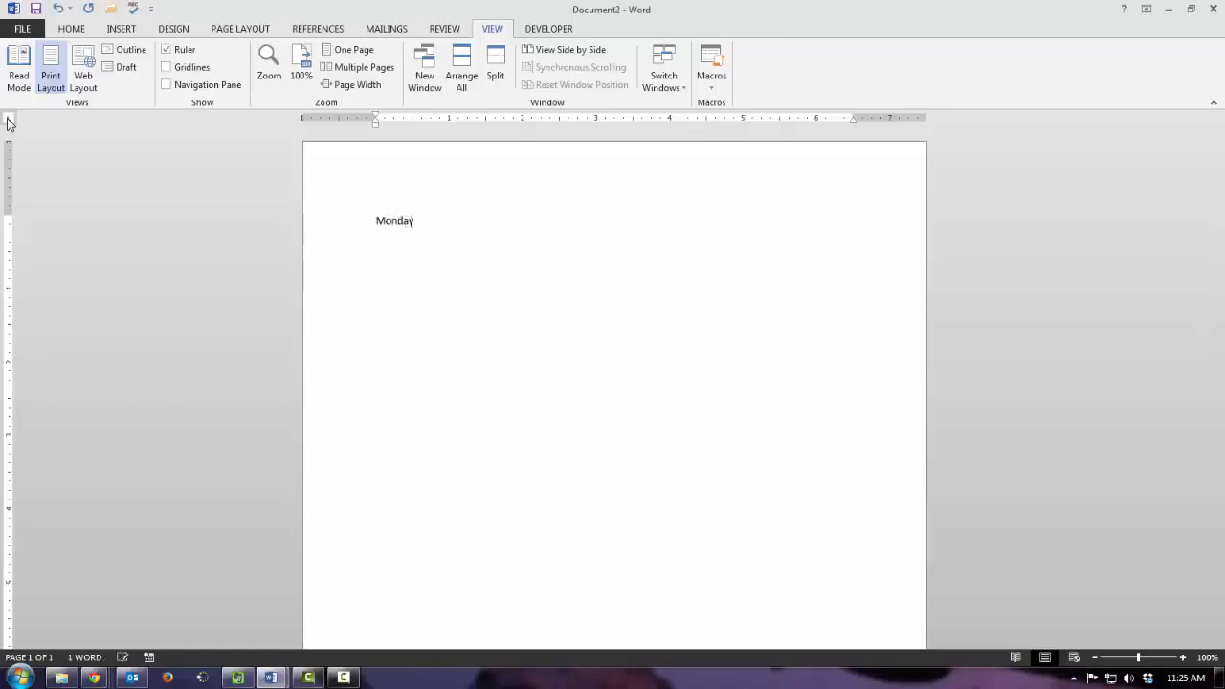
pyautogui.press('Tab')
pyautogui.write('Tuesday\tWedn')
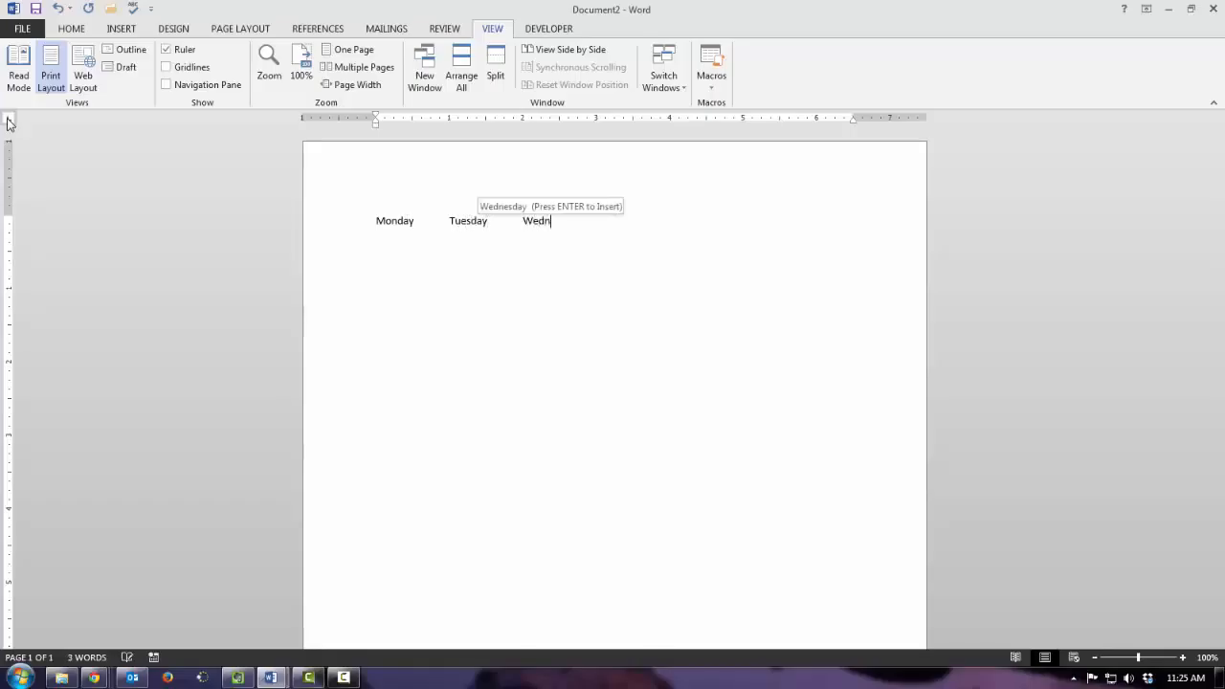
pyautogui.press('Return')
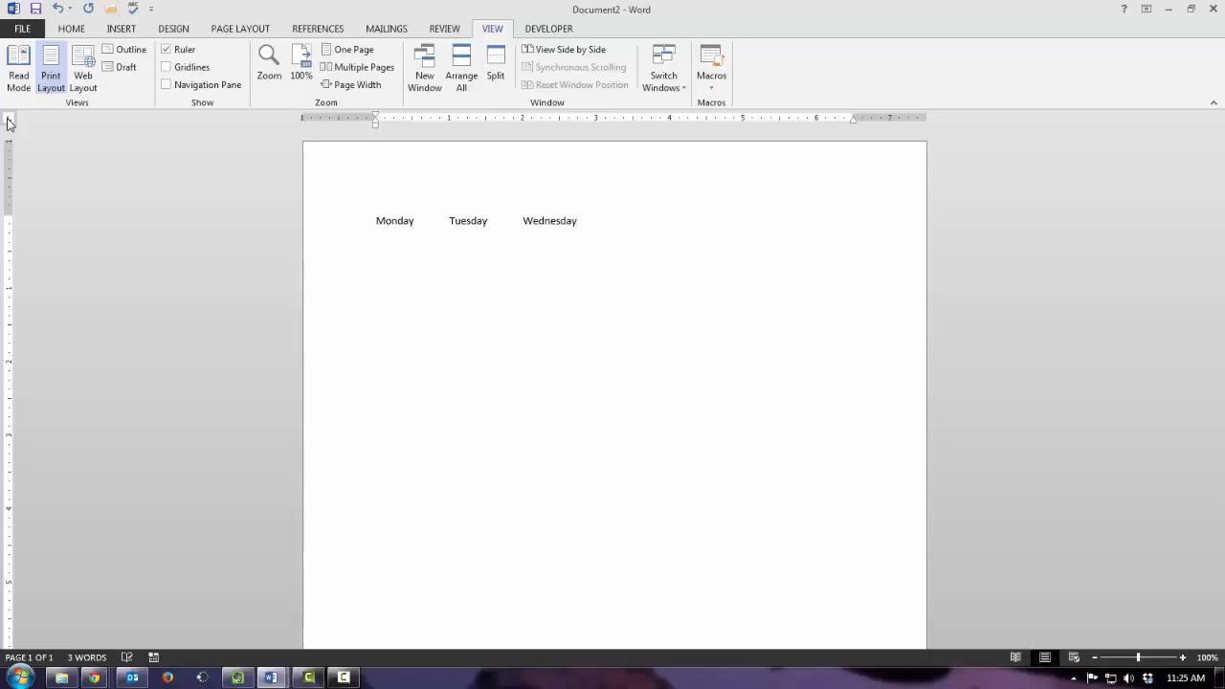
# - Continue the weekday line with Thursday, Friday, Saturday and Sunday, separated by tabs
pyautogui.write('Thursday\tFrid')
pyautogui.press('Return')
pyautogui.press('Tab')
pyautogui.write('Saturday\t')
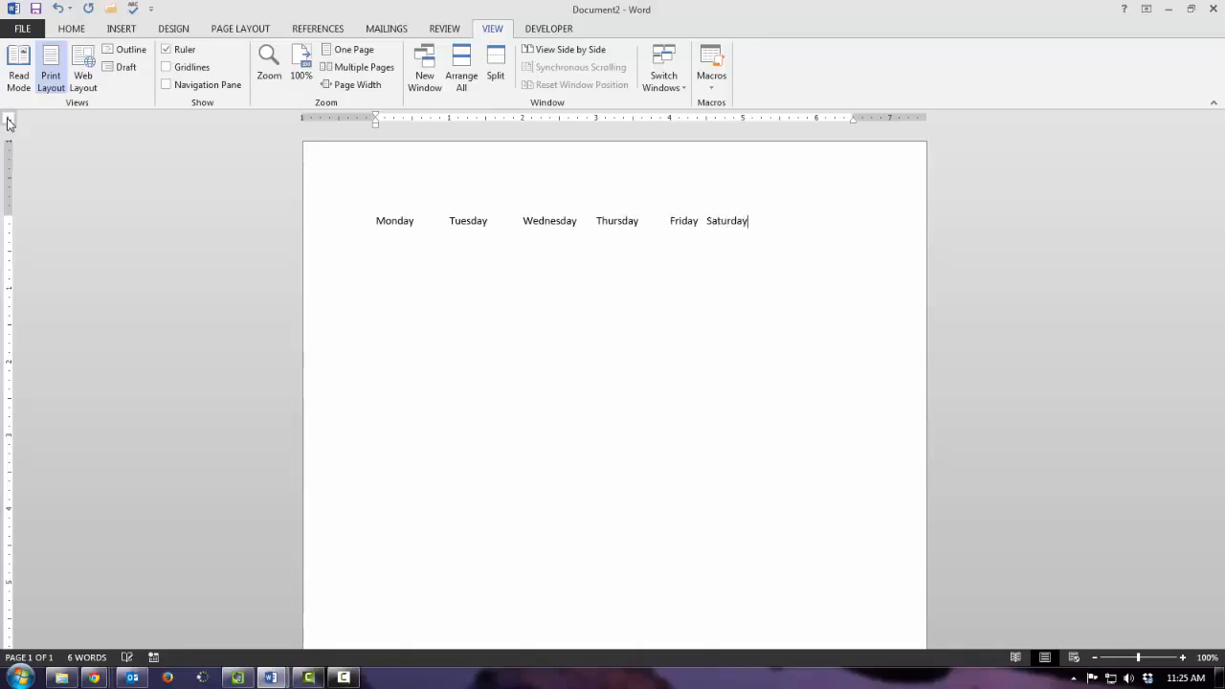
pyautogui.write('Sund')
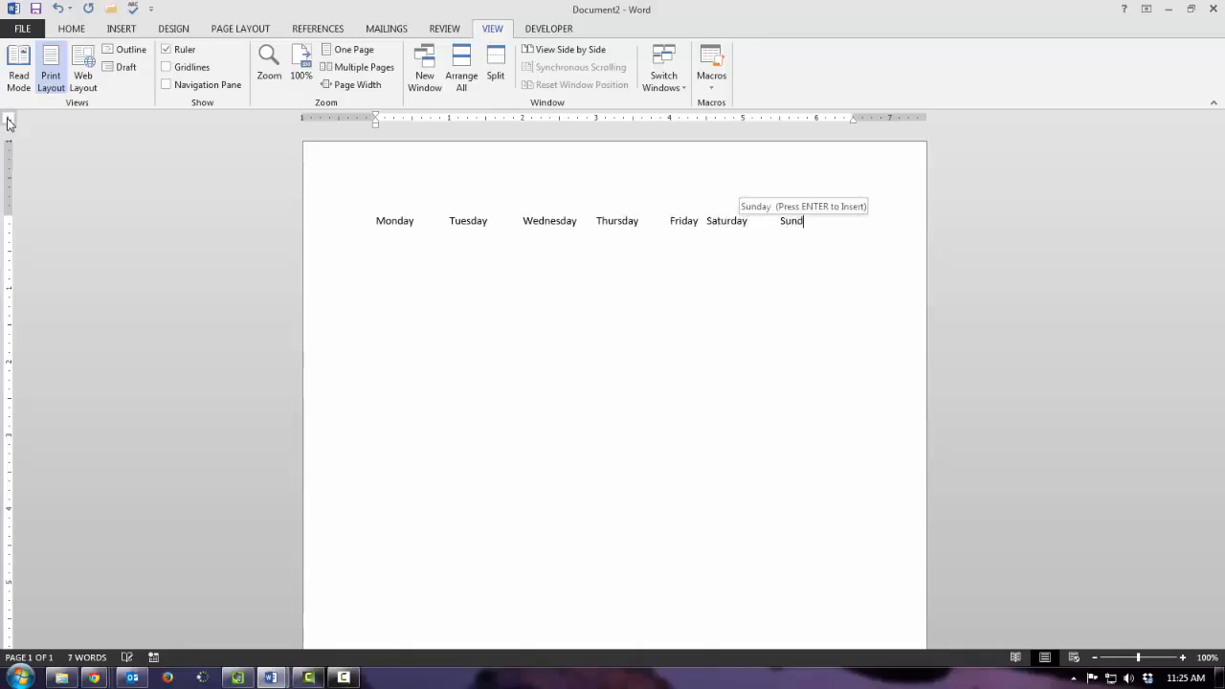
pyautogui.press('Return')
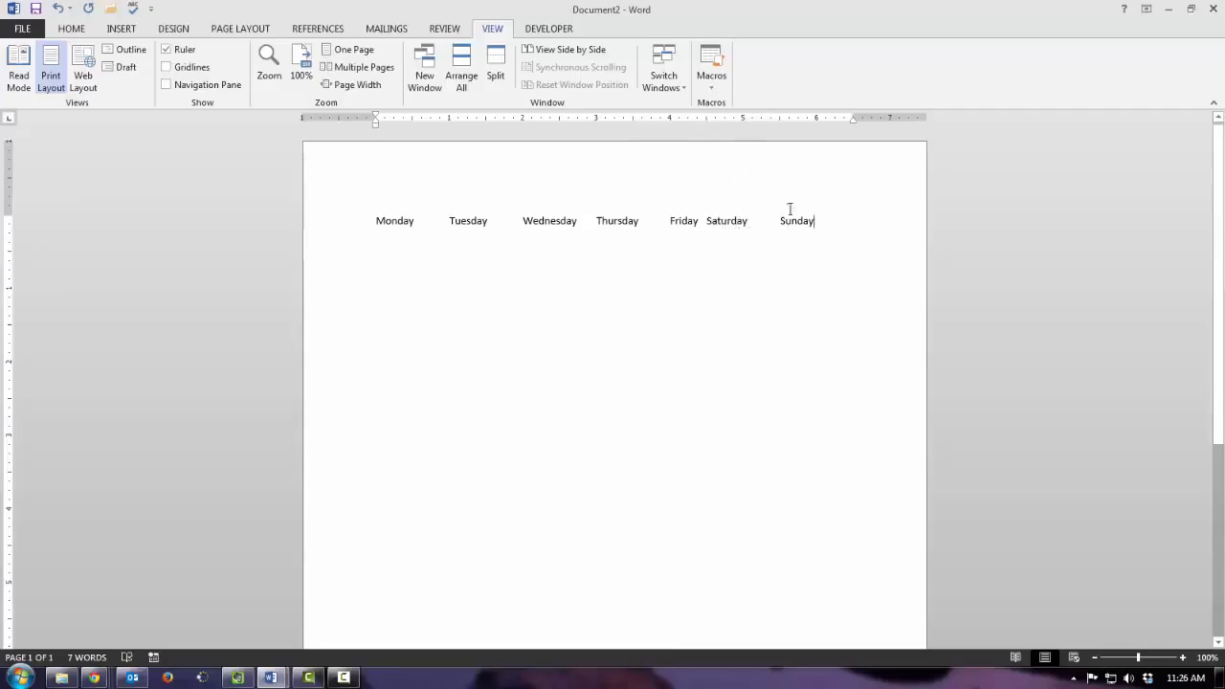
# - Add the heading "Class Schedule" below the weekday line with a blank line between, and start a new line
pyautogui.press('Return')
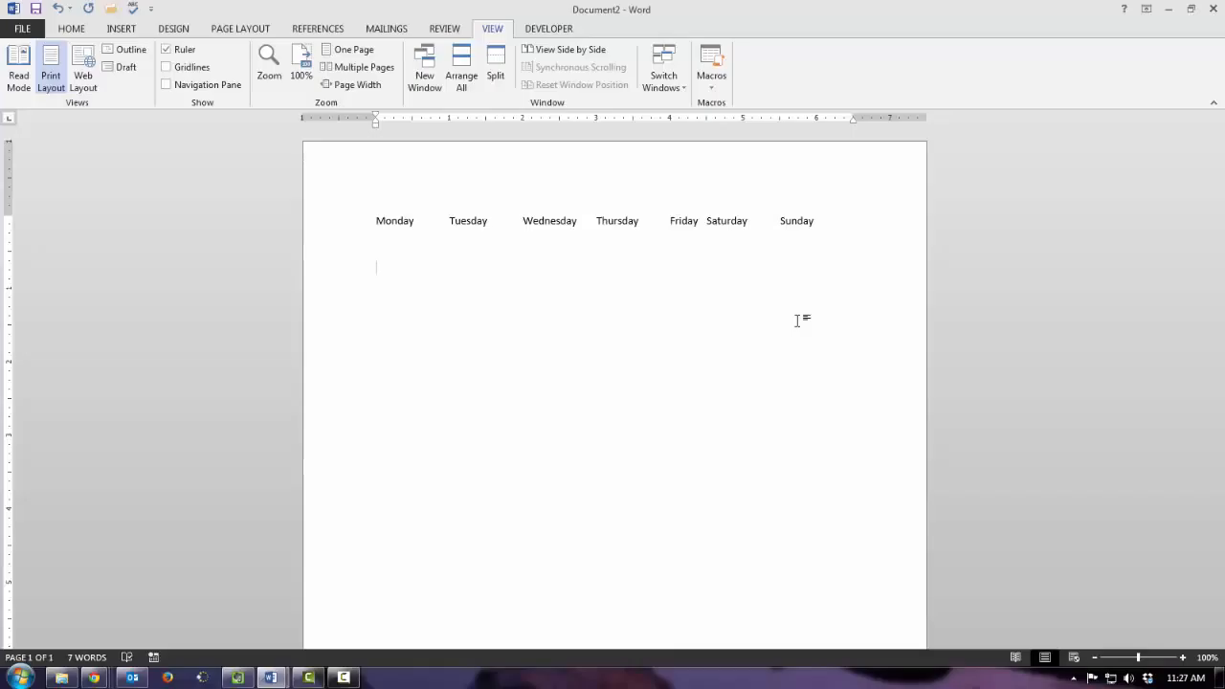
pyautogui.write('Class Schedule')
pyautogui.press('Return')
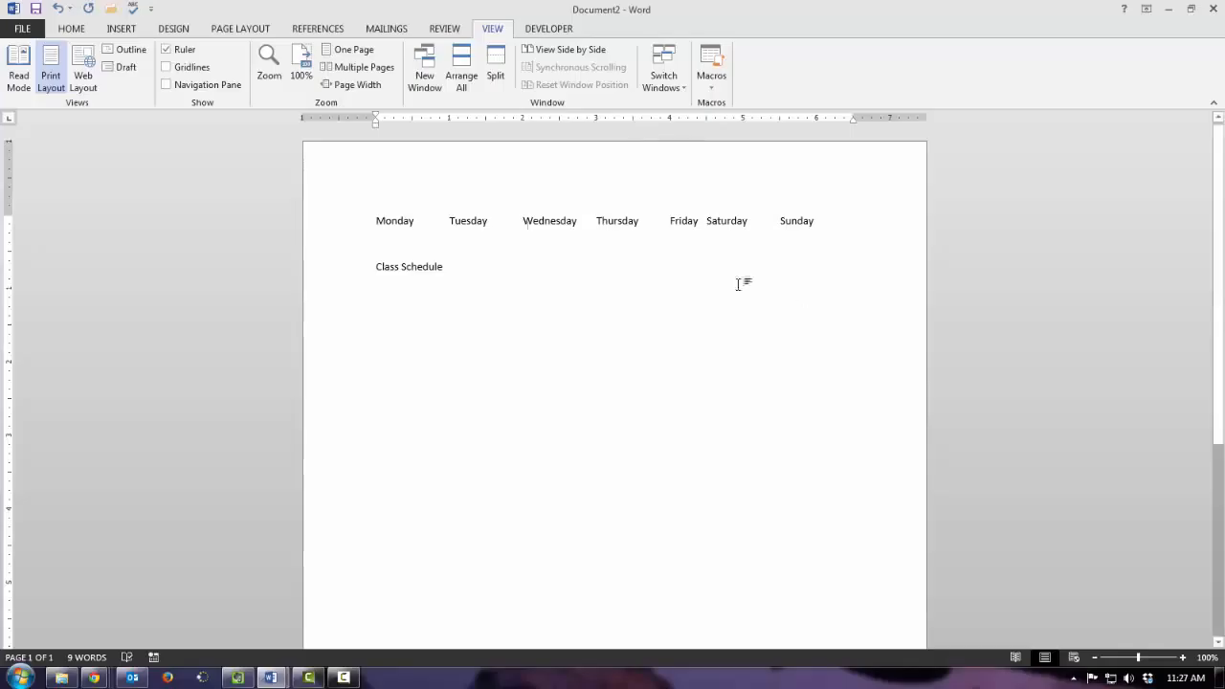
# - Set a left tab at 2", a center tab at 3" and a right tab at 4" for the line below Class Schedule
pyautogui.click(523, 119)
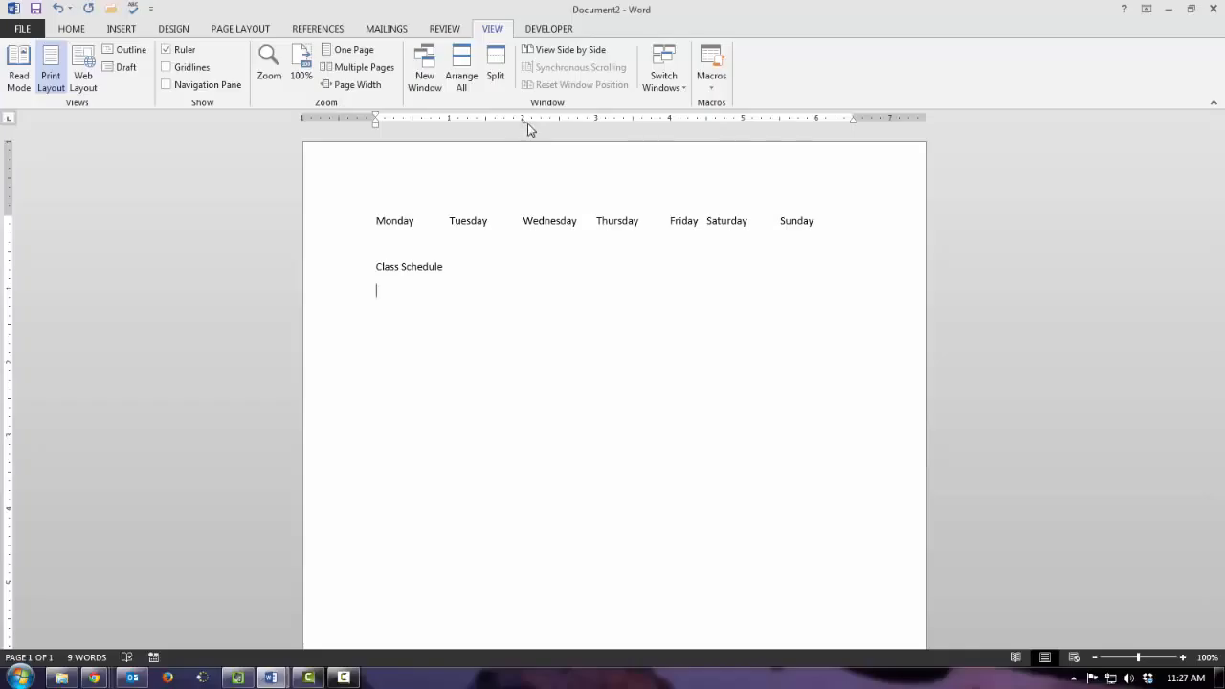
pyautogui.click(9, 119)
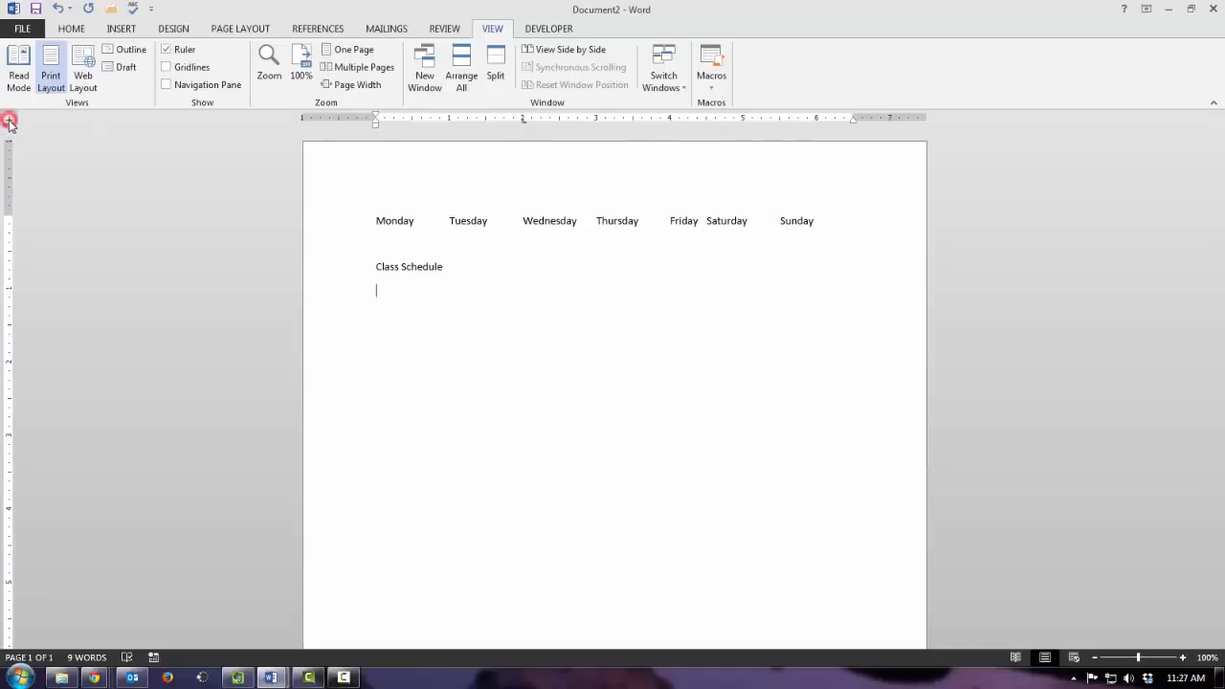
pyautogui.click(596, 120)
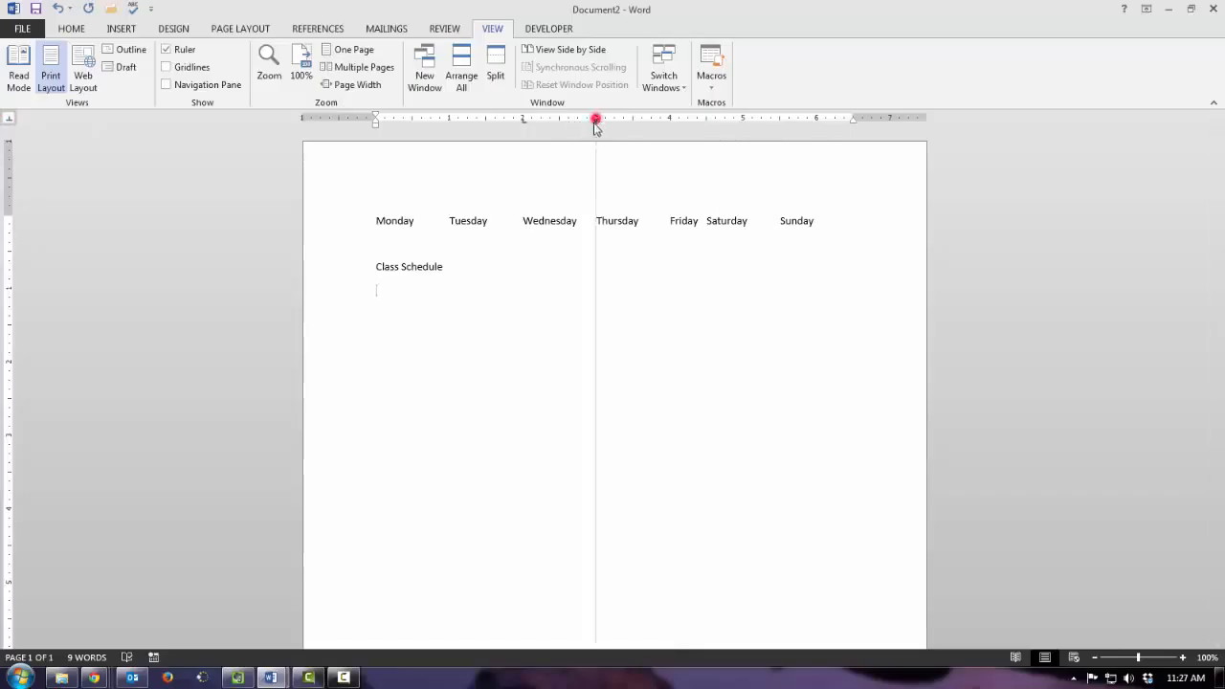
pyautogui.click(9, 120)
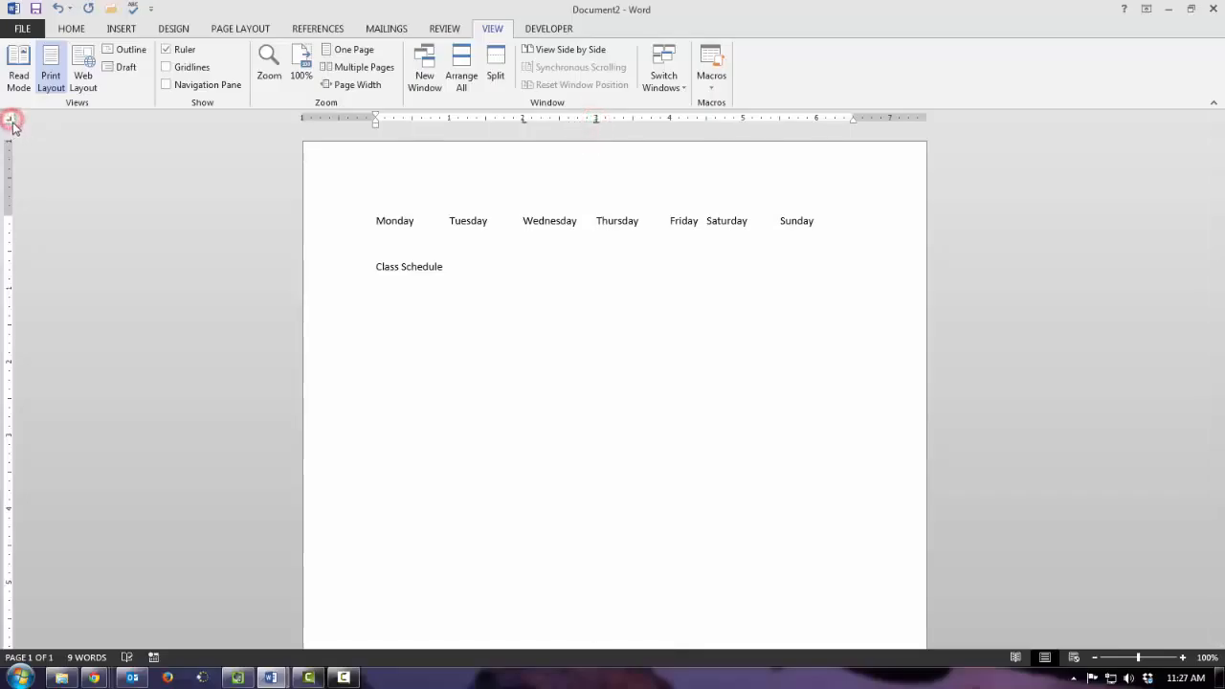
pyautogui.click(670, 120)
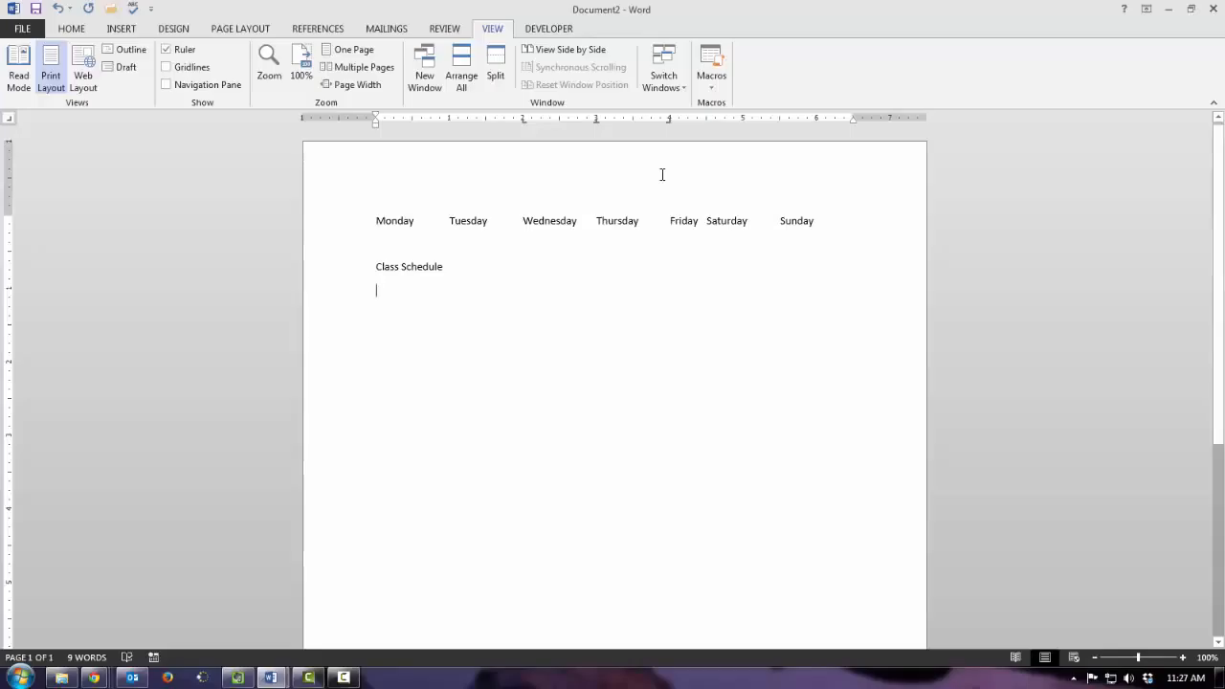
# - Enter the column headings Class, Period and Teacher at the three tab stops and start a new line
pyautogui.press('Tab')
pyautogui.press('Tab')
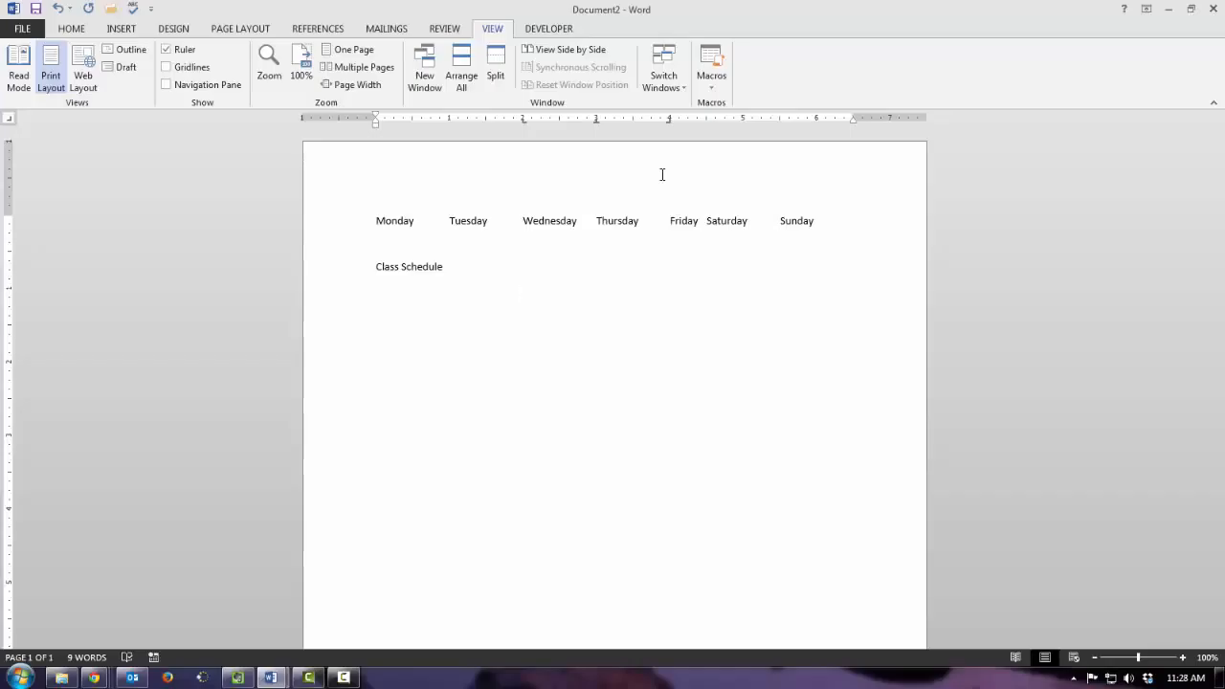
pyautogui.write('Class\tPeriod')
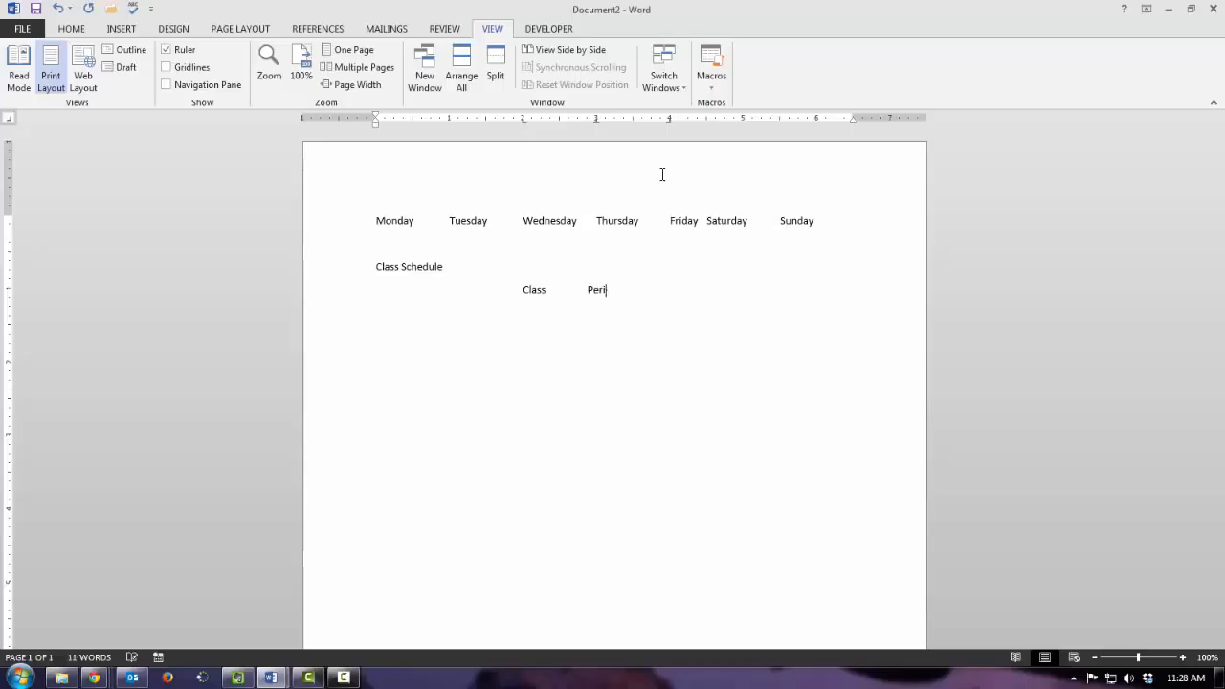
pyautogui.press('Tab')
pyautogui.write('Teacher')
pyautogui.press('Return')
# - Enter "Computer Technology" under Class, tab once, enter the teacher's surname and start a new line
pyautogui.press('Tab')
pyautogui.press('Tab')
pyautogui.write('compu')
pyautogui.press('BackSpace')
pyautogui.press('BackSpace')
pyautogui.press('BackSpace')
pyautogui.press('BackSpace')
pyautogui.press('BackSpace')
pyautogui.write('Computer Technology')
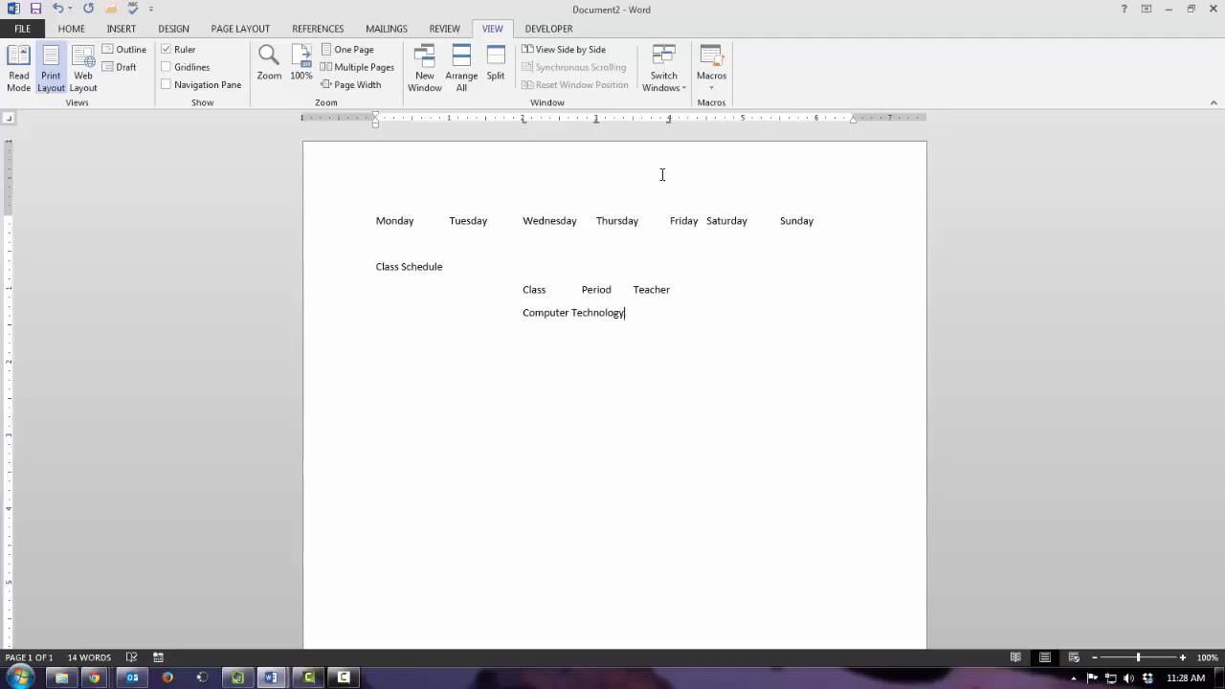
pyautogui.press('Tab')
pyautogui.write('Nielsen')
pyautogui.press('Return')
# - Add rows for Marketing in period 2 and Woods 1 in period 3, each with the teacher's surname
pyautogui.write('Marketing 2')
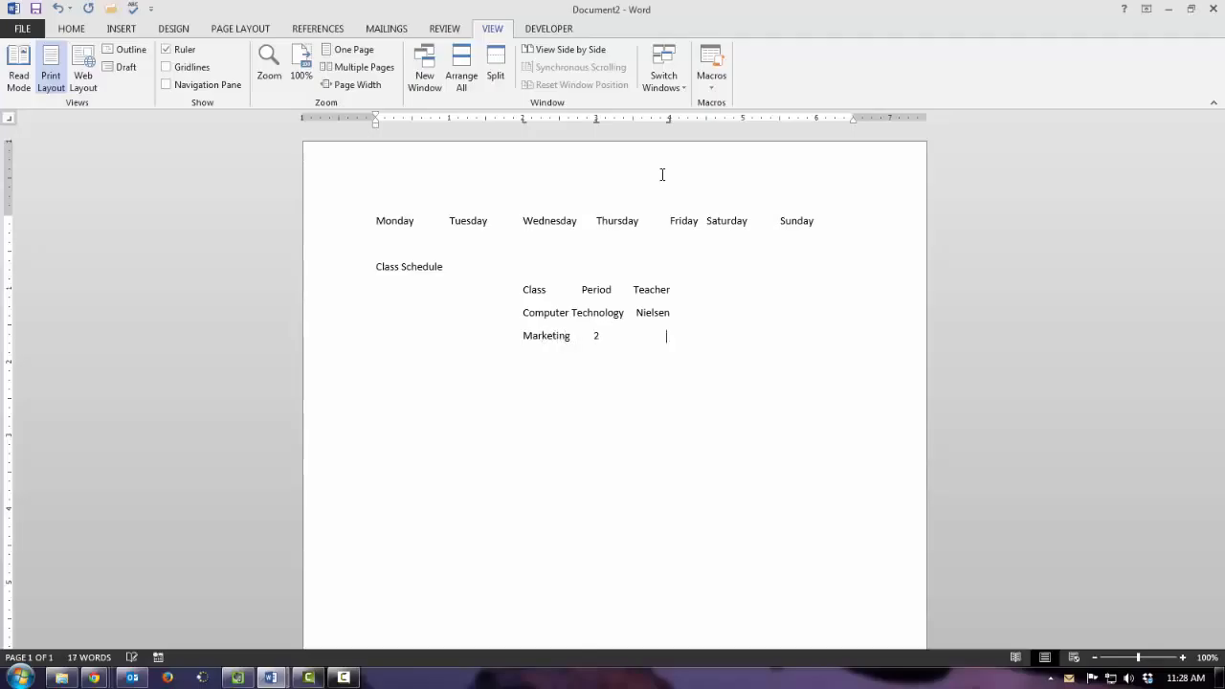
pyautogui.write('ansen')
pyautogui.write('Woods 1')
pyautogui.write('3')
pyautogui.write('Mi')
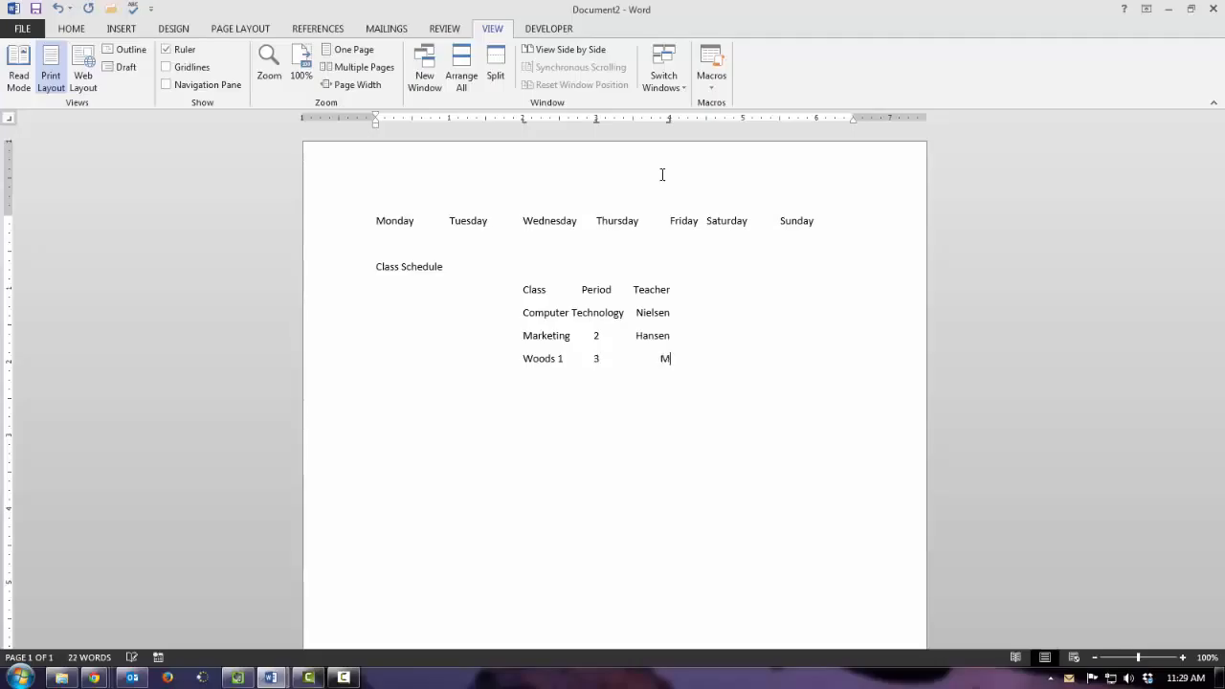
pyautogui.press('BackSpace')
pyautogui.write('cNiel')
pyautogui.press('Return')
# - Add a row for English in period 4 with the teacher's surname
pyautogui.write('English')
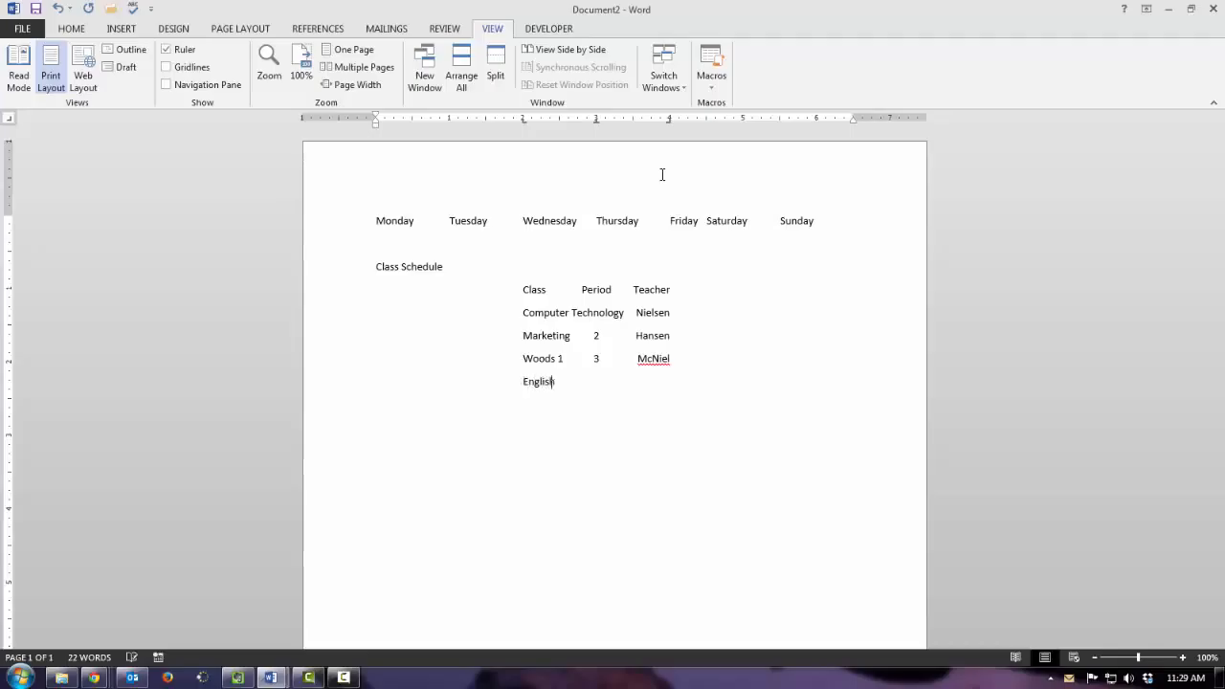
pyautogui.press('Tab')
pyautogui.write('Ritter')
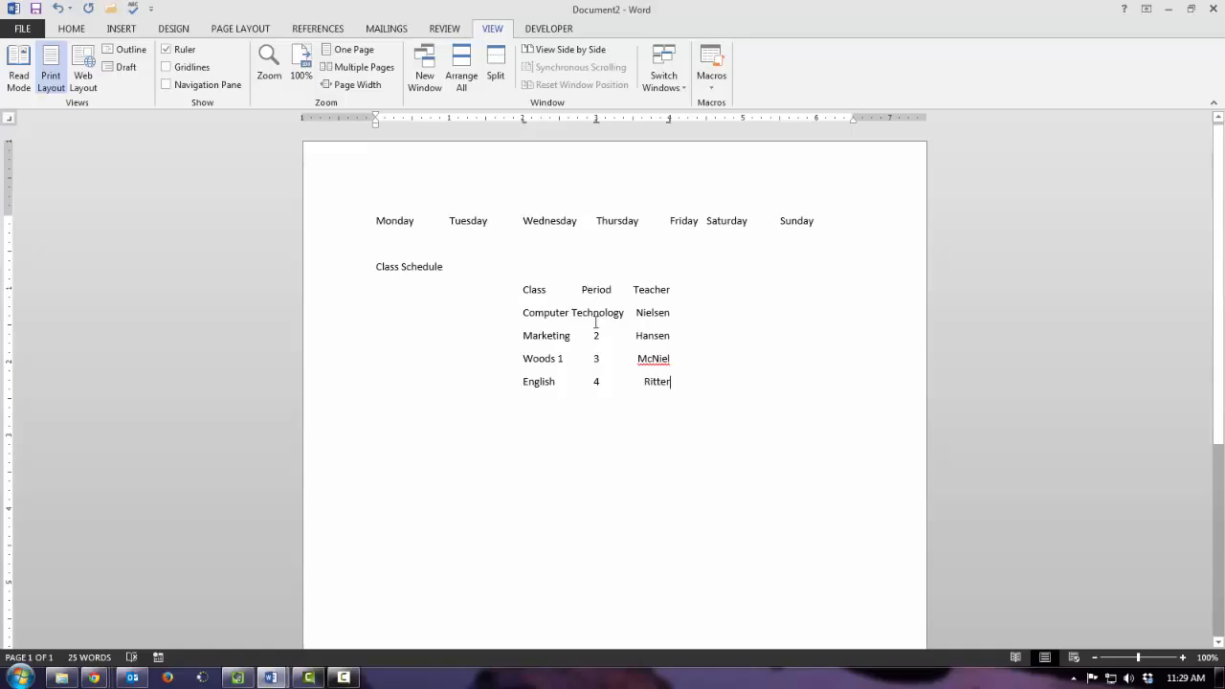
# - Move the schedule rows' left tab to about 1.25", the right tab to 5" and the center tab to about 3.25"
pyautogui.moveTo(523, 290); pyautogui.dragTo(683, 386)
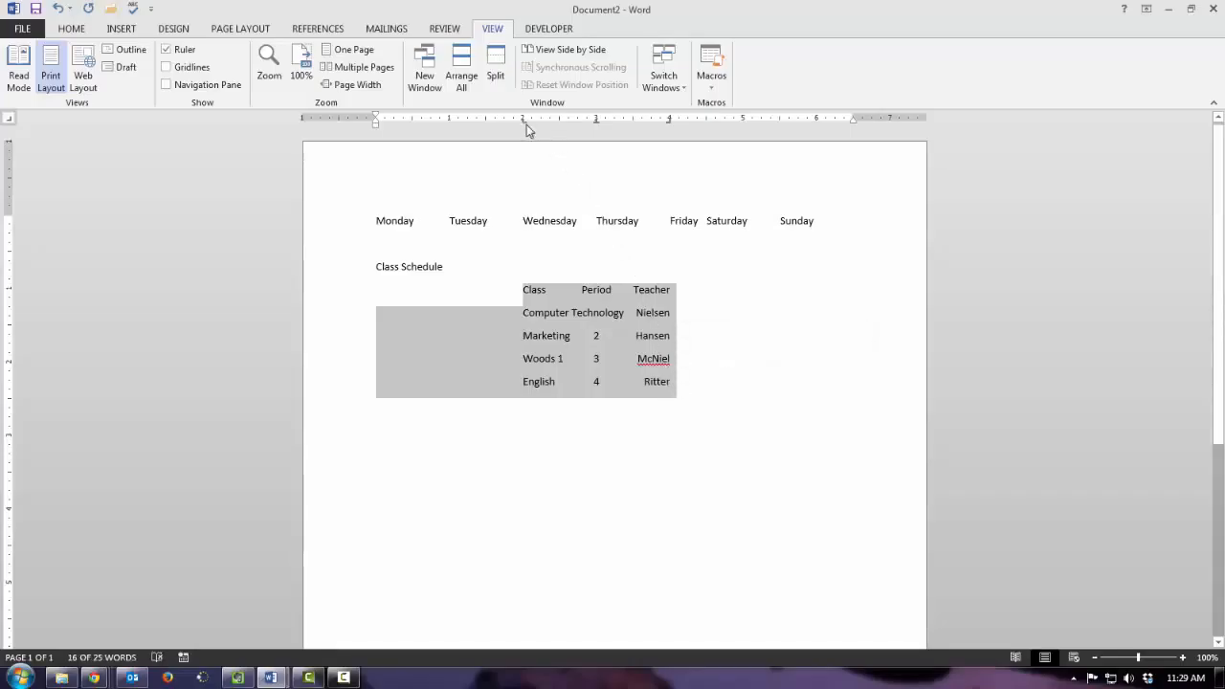
pyautogui.moveTo(523, 119); pyautogui.dragTo(469, 125)
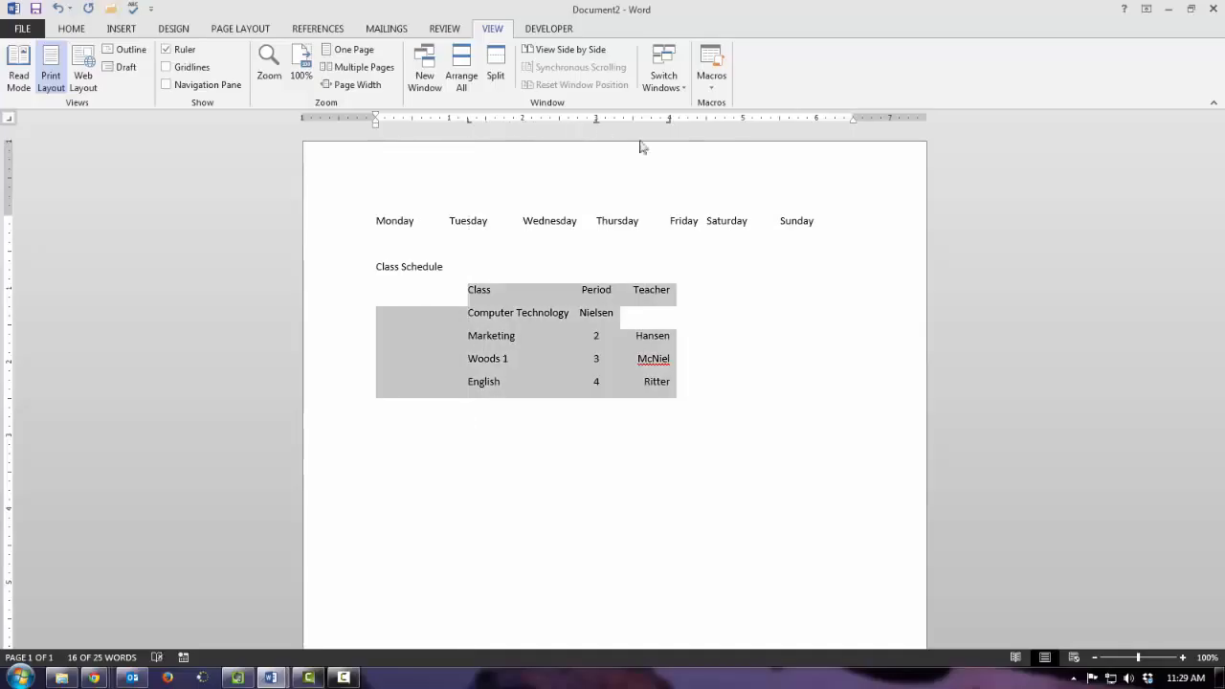
pyautogui.moveTo(670, 125); pyautogui.dragTo(743, 119)
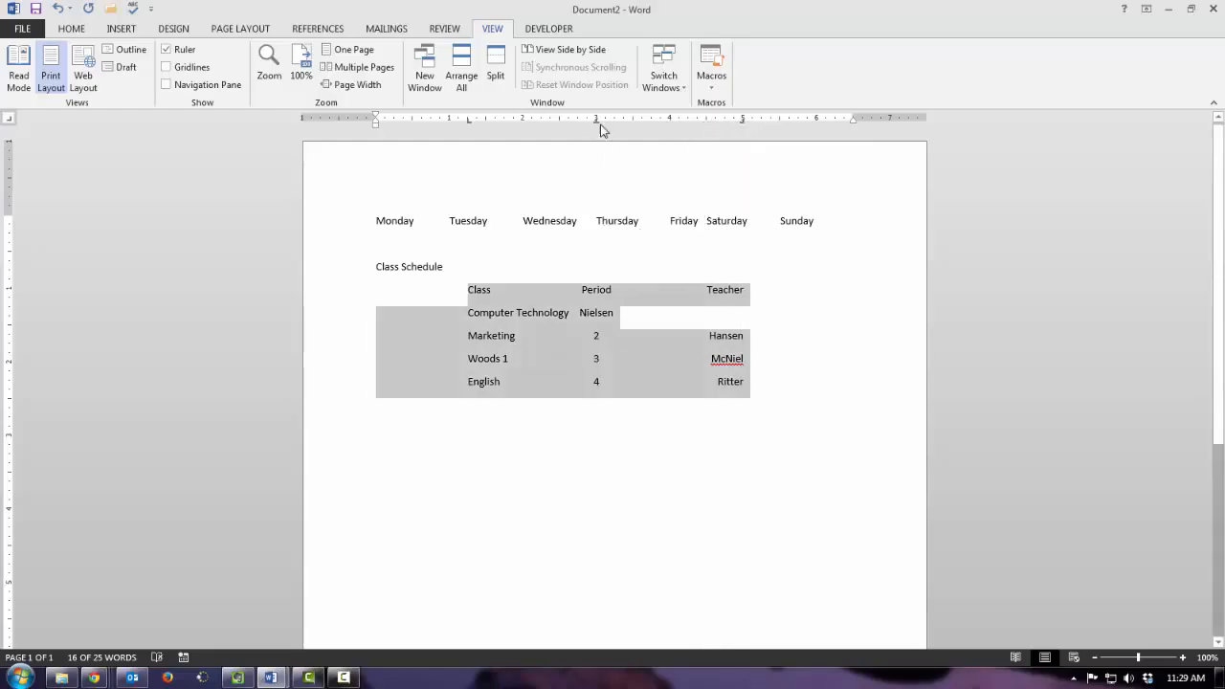
pyautogui.moveTo(595, 119); pyautogui.dragTo(613, 119)
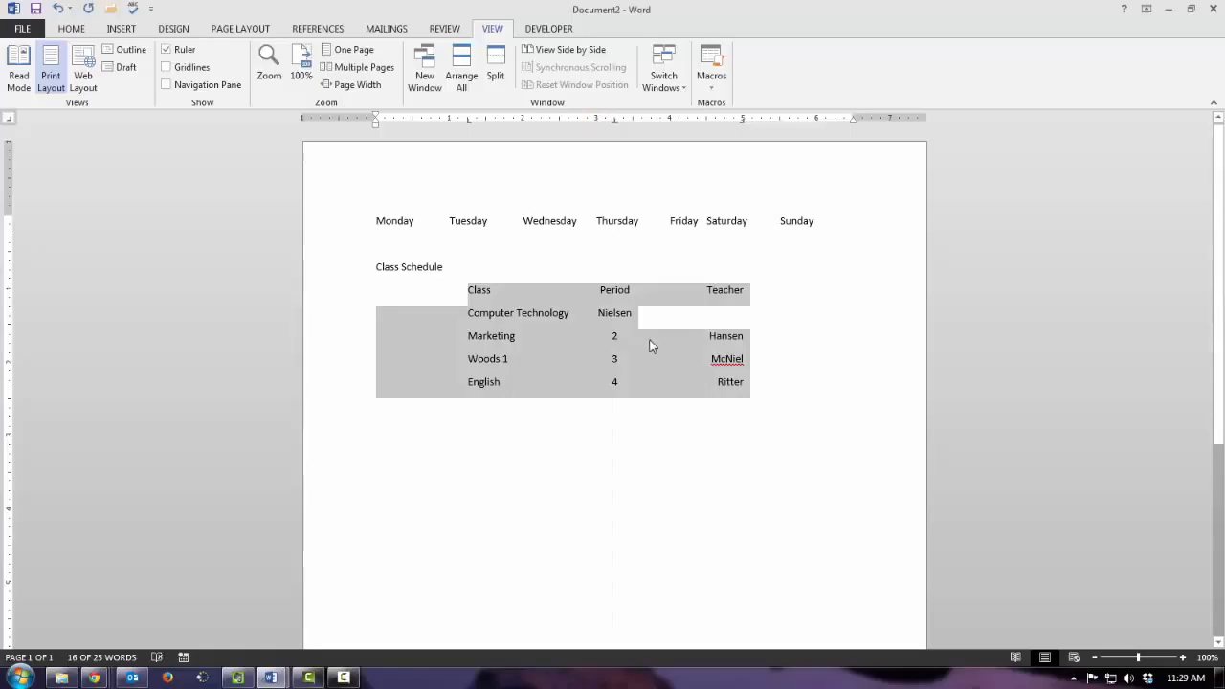
# - Insert period 1 and a tab before the teacher's surname in the Computer Technology row
pyautogui.click(587, 315)
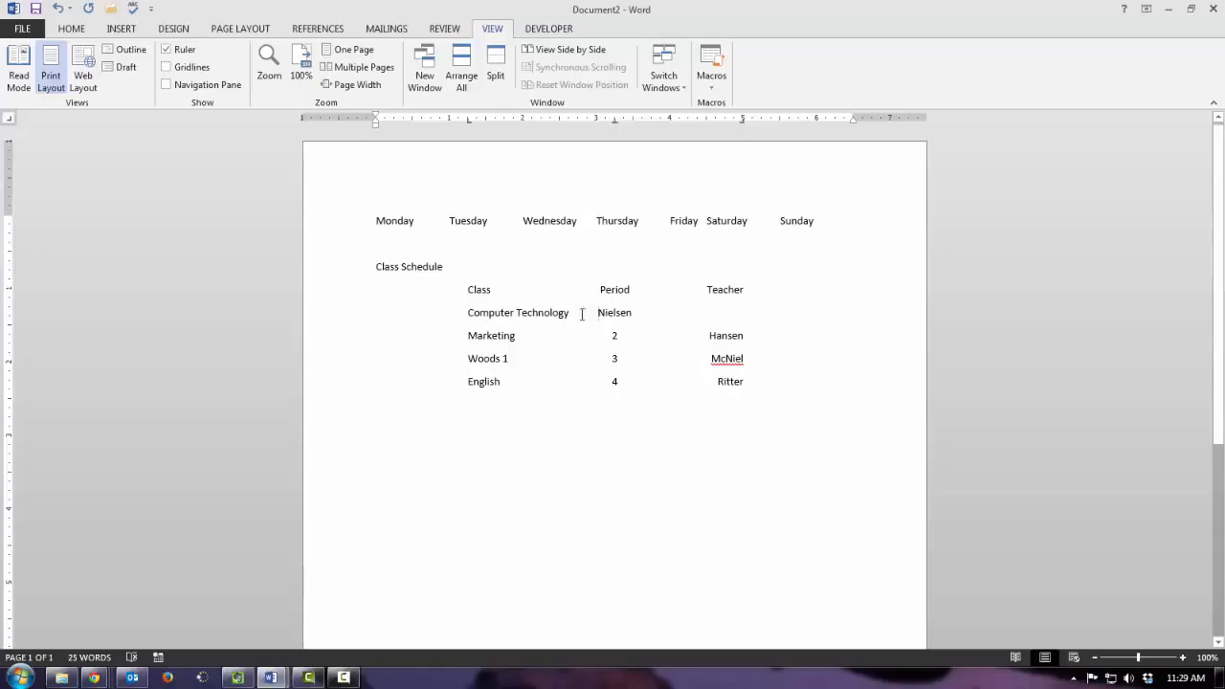
pyautogui.press('Tab')
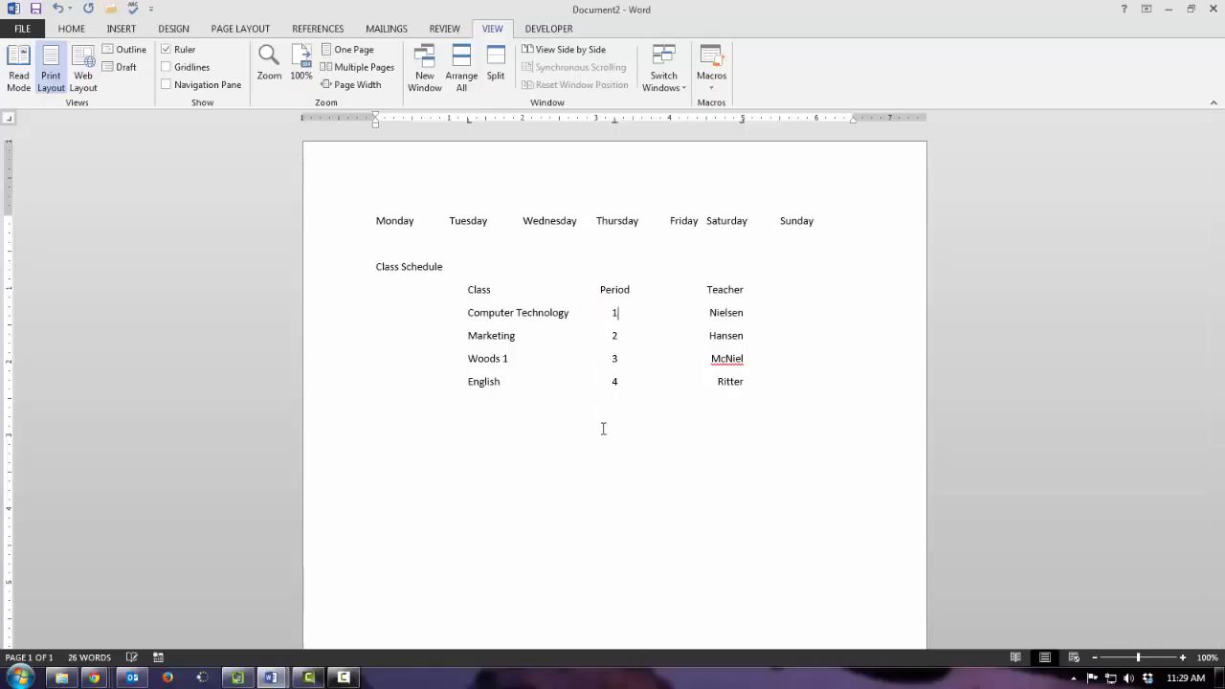
pyautogui.click(617, 312)
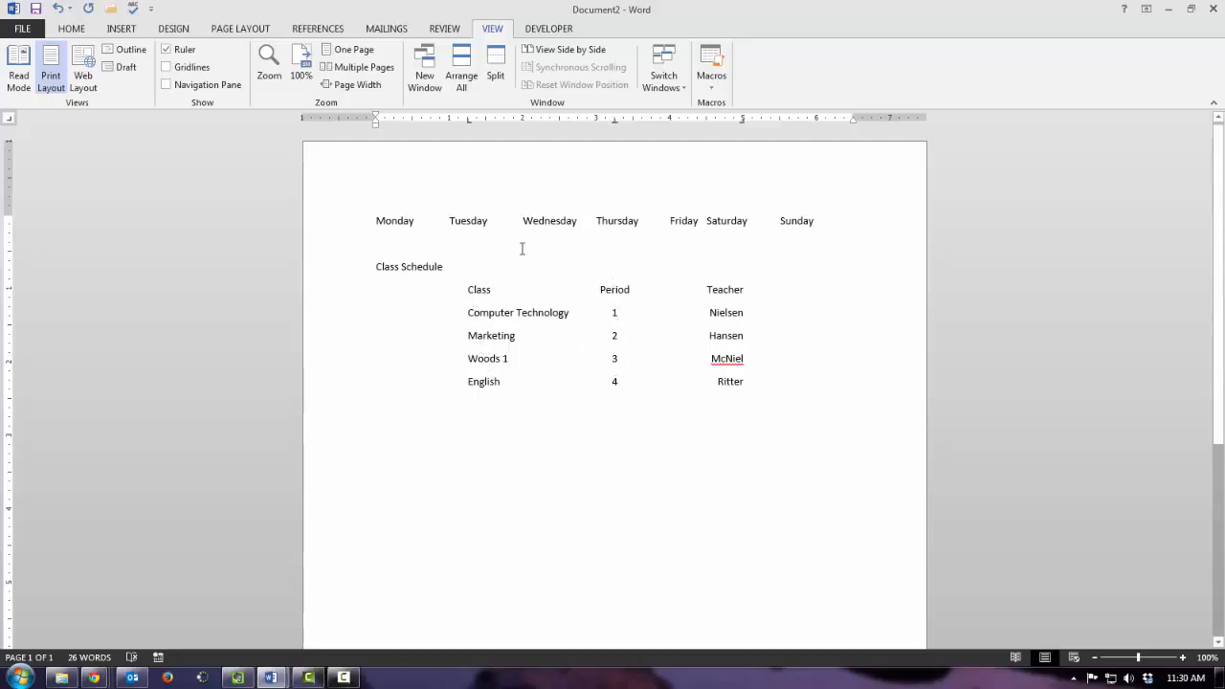
# - Show the formatting marks to examine the tabs in the schedule, and hide them again
pyautogui.click(76, 29)
pyautogui.click(482, 55)
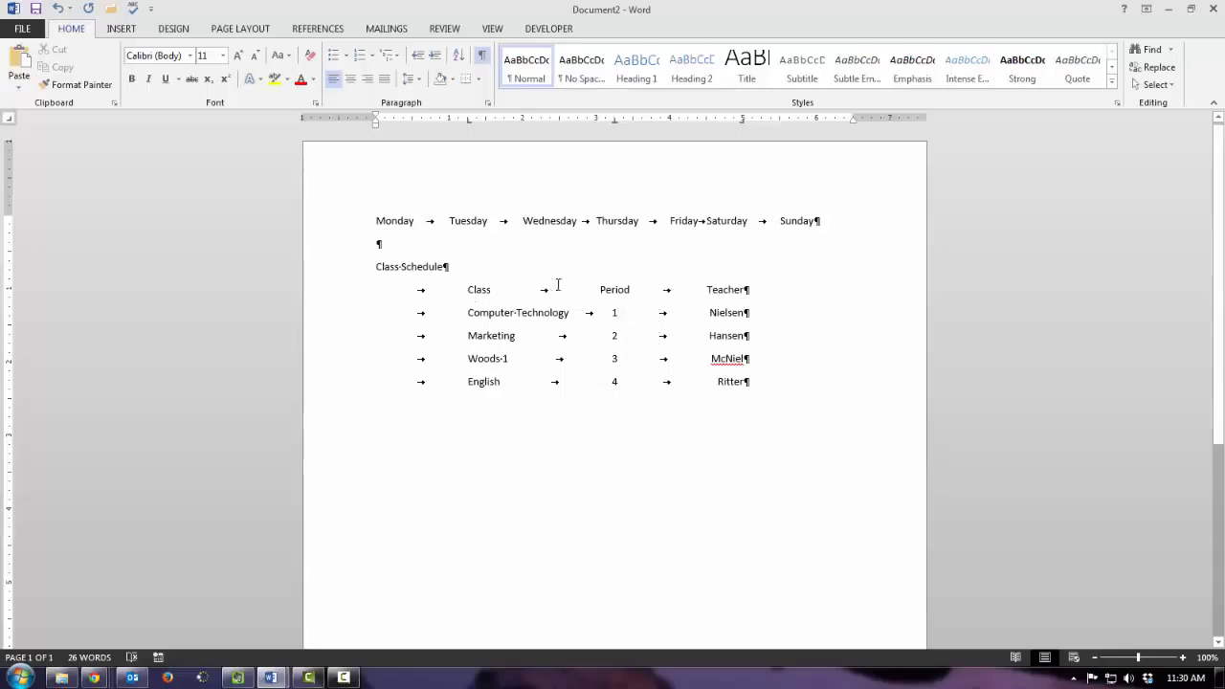
pyautogui.hotkey('ctrl', 'shift', '8')
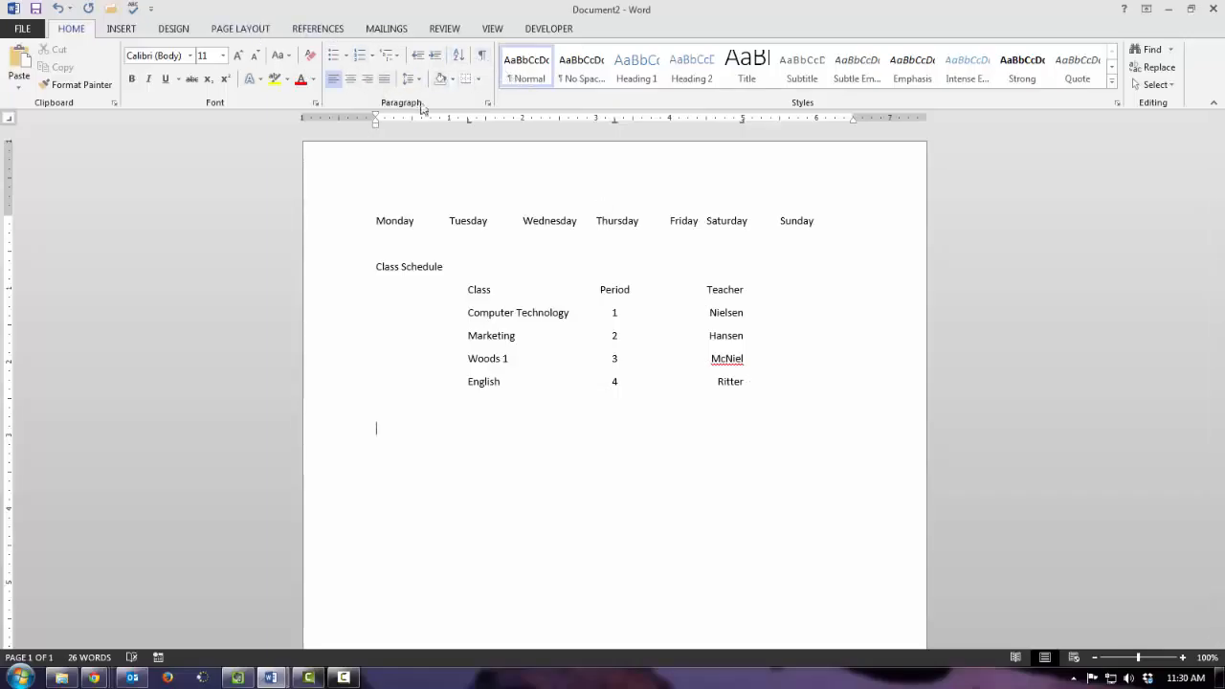
# - Remove the left, center and right tab stops from the empty paragraph below the schedule
pyautogui.click(468, 121)
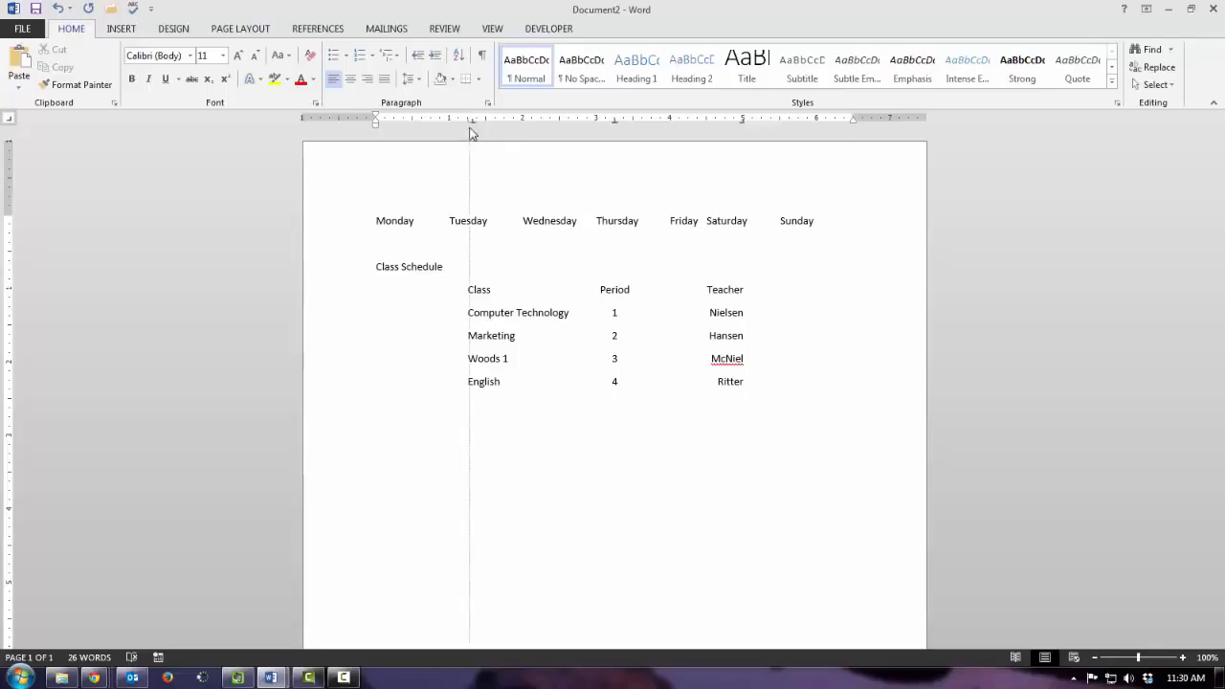
pyautogui.click(612, 119)
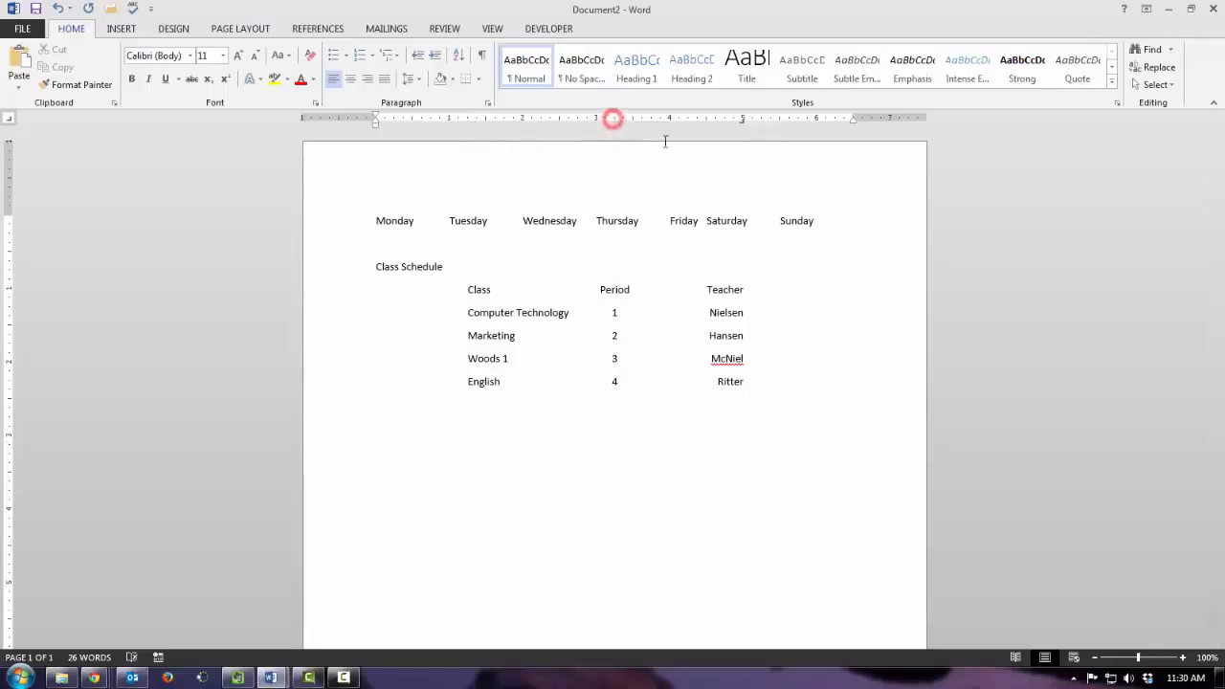
pyautogui.click(743, 119)
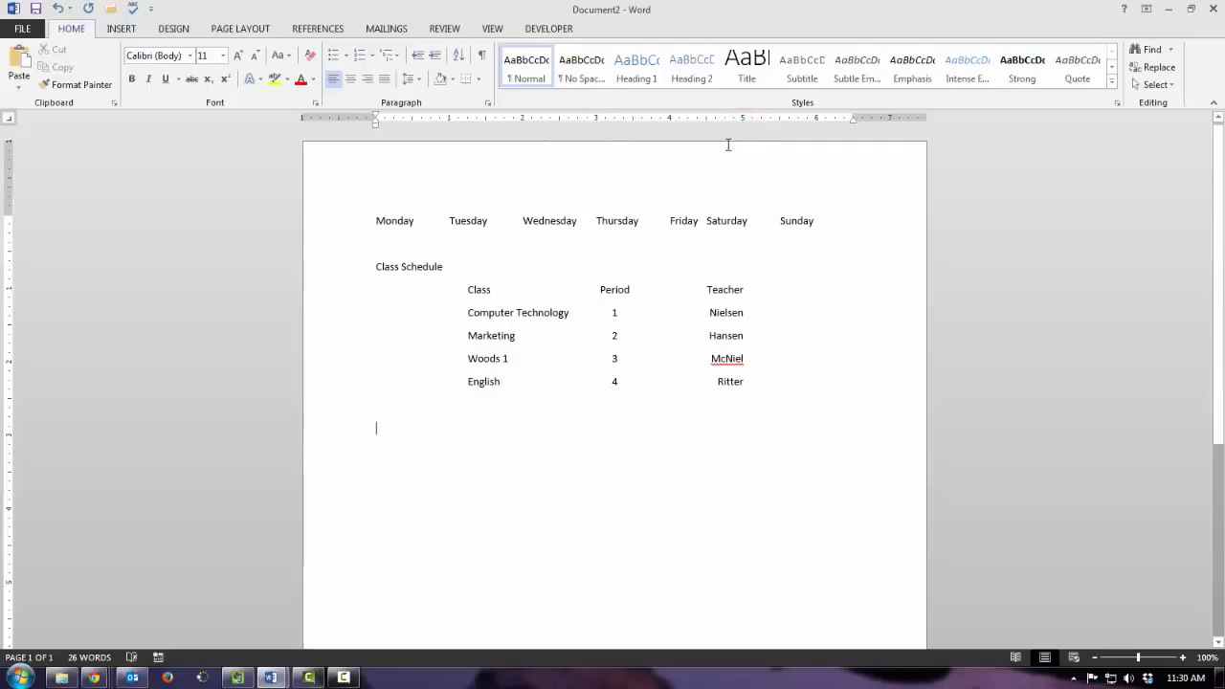
# - Add the heading "Class Roll" below the schedule and start a new line
pyautogui.write('Class Rol')
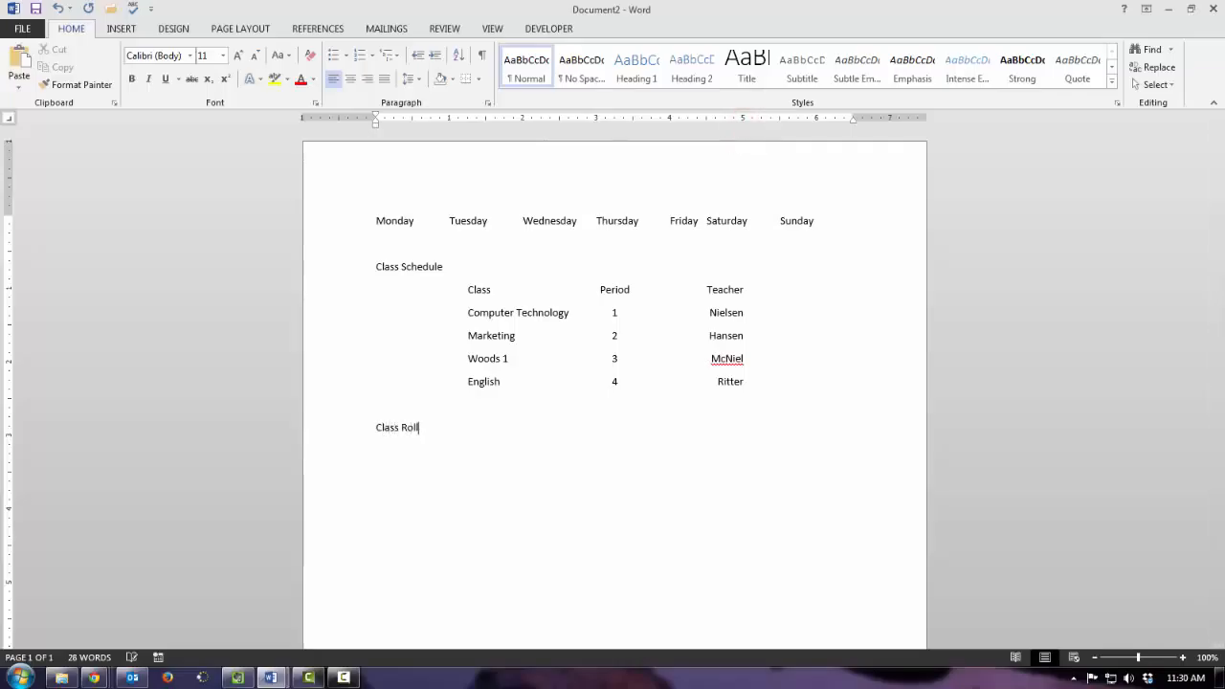
pyautogui.write('l')
pyautogui.press('Return')
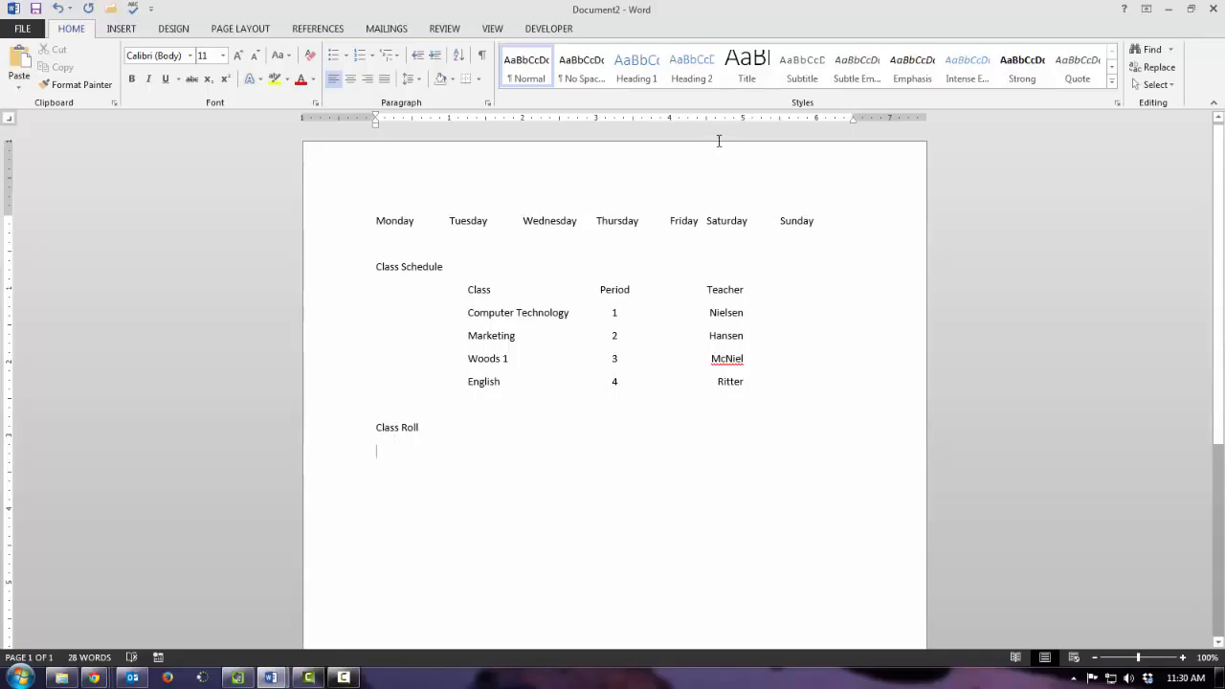
# - Set a left tab stop at 2" and a right tab stop at 4.5" with dashed leader 3 on the line below Class Roll
pyautogui.click(489, 104)
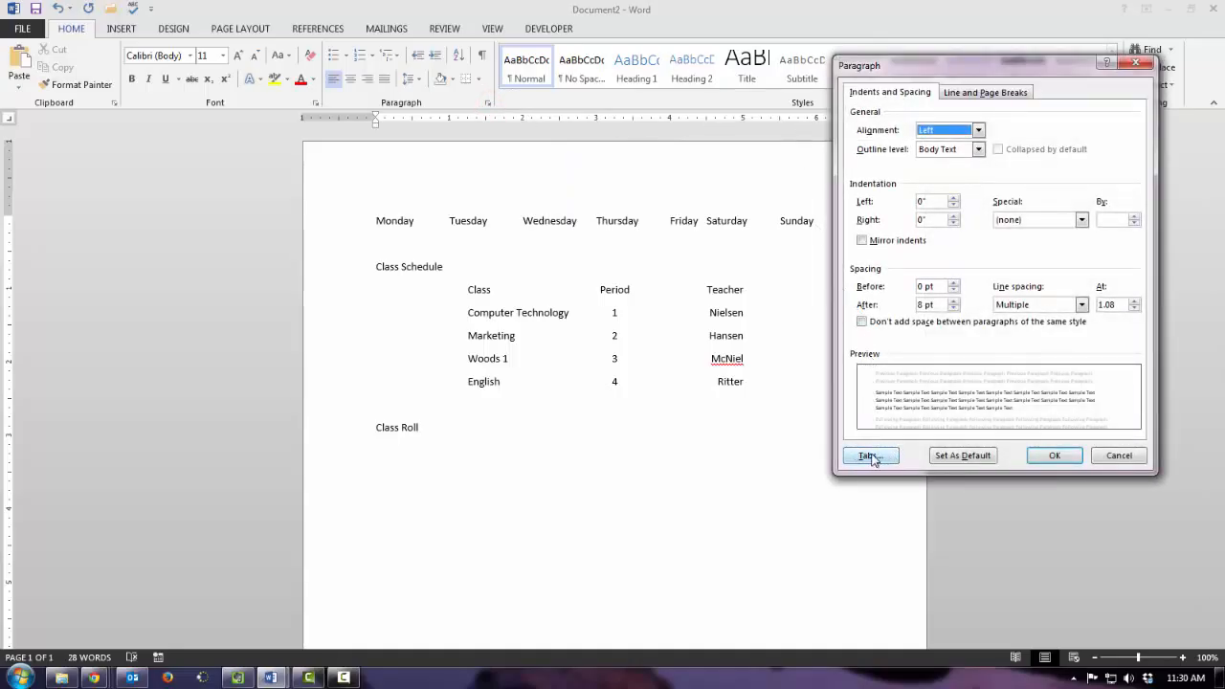
pyautogui.click(868, 456)
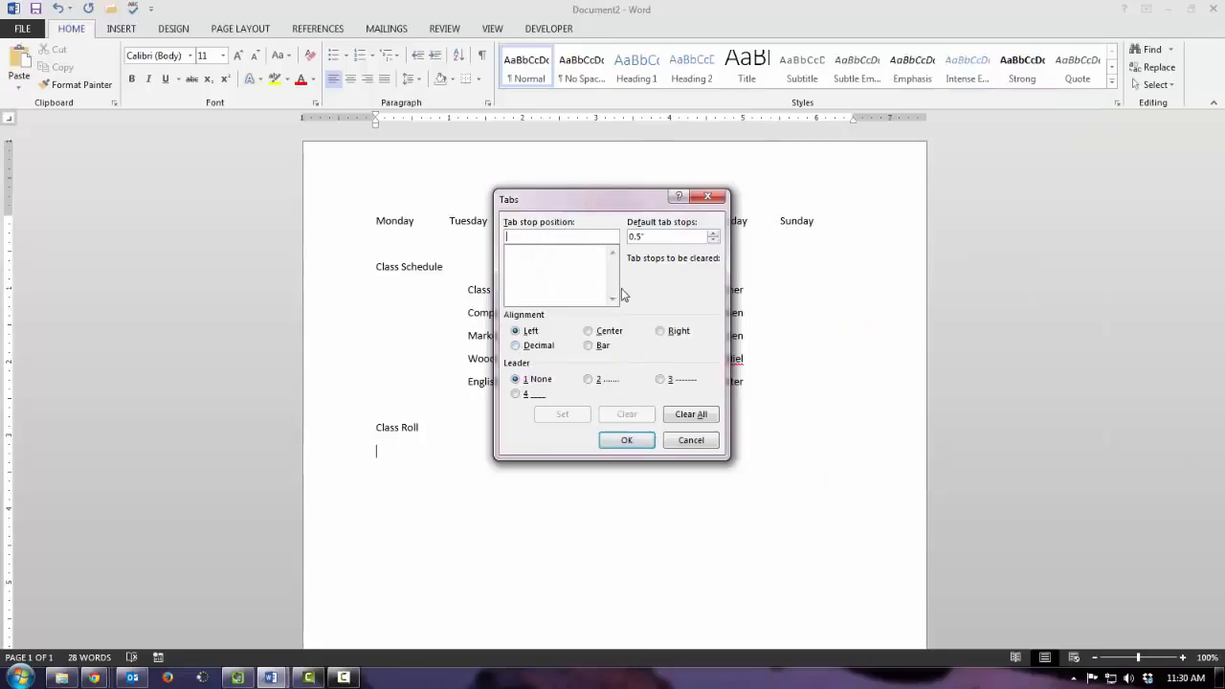
pyautogui.write('2')
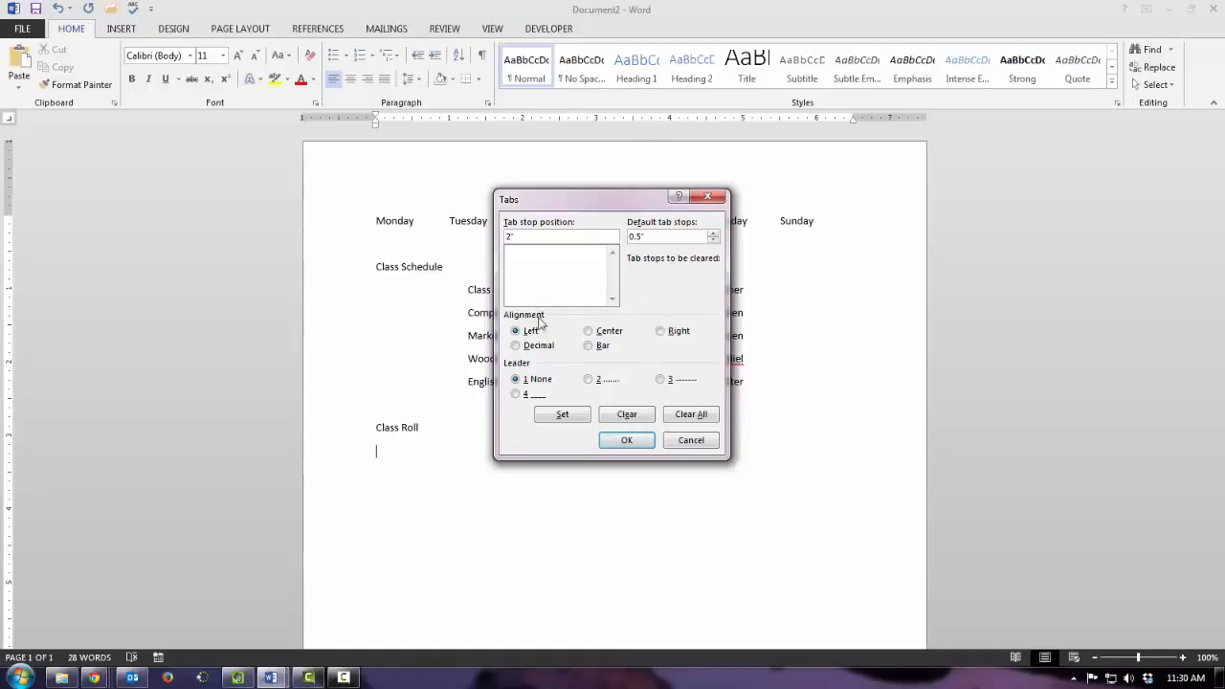
pyautogui.click(562, 417)
pyautogui.write('4.5')
pyautogui.click(661, 331)
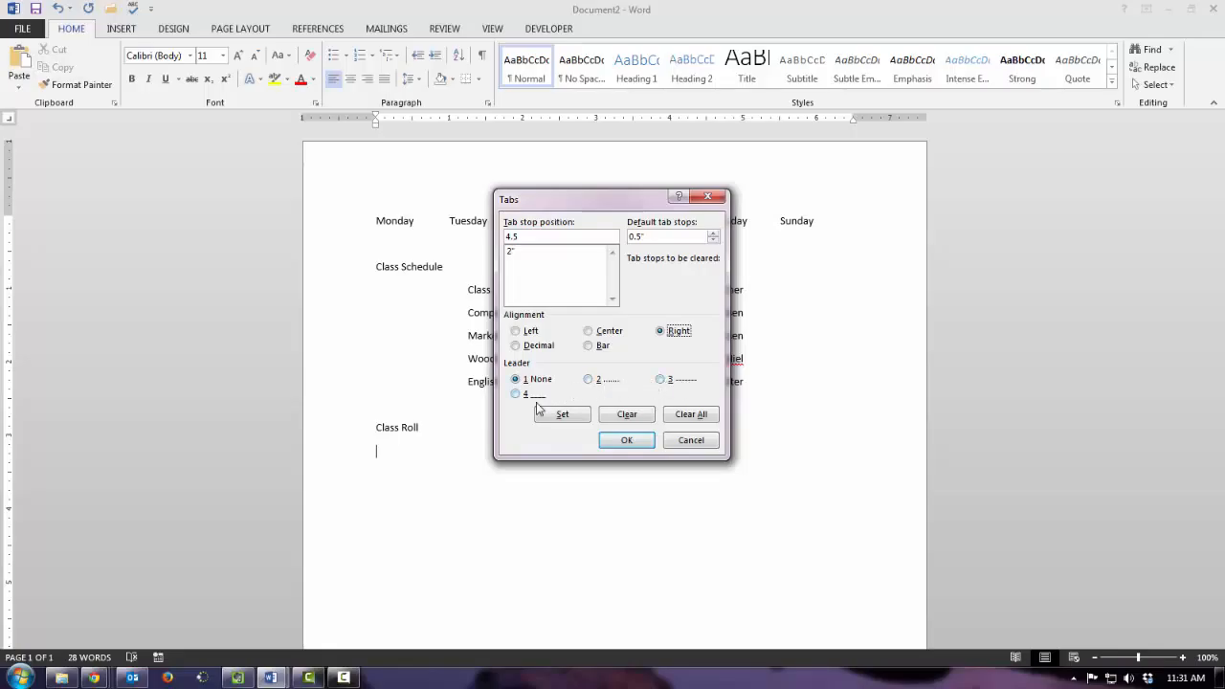
pyautogui.click(659, 379)
pyautogui.click(580, 415)
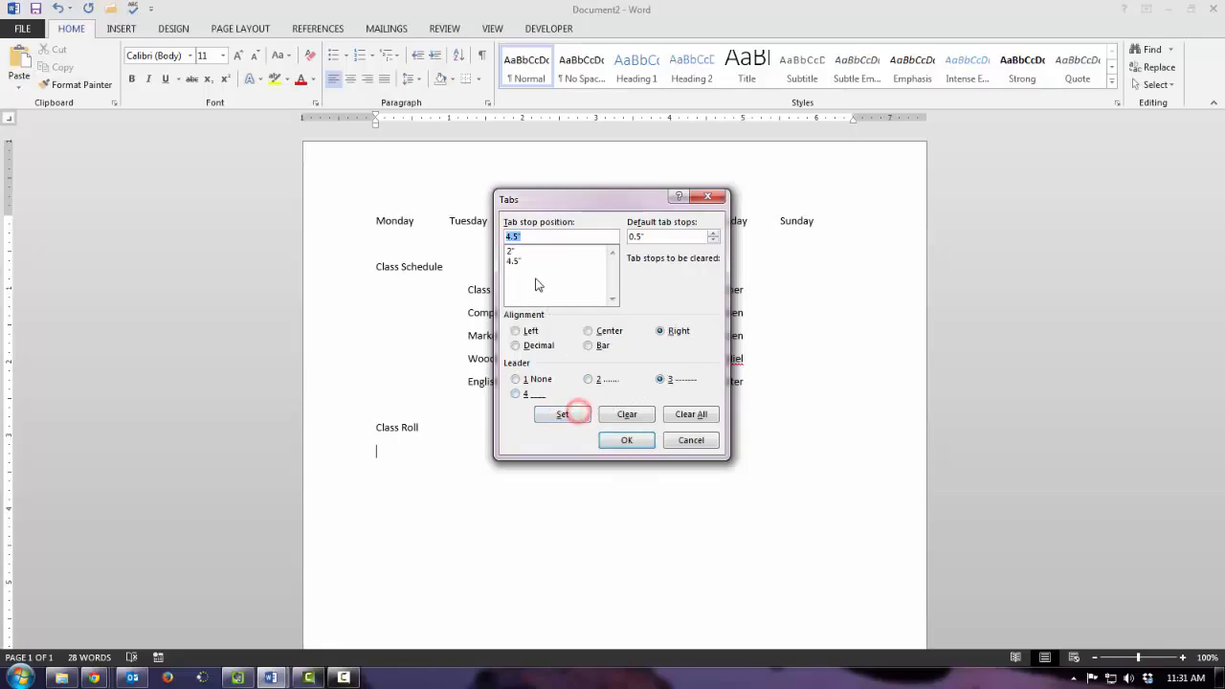
pyautogui.click(620, 441)
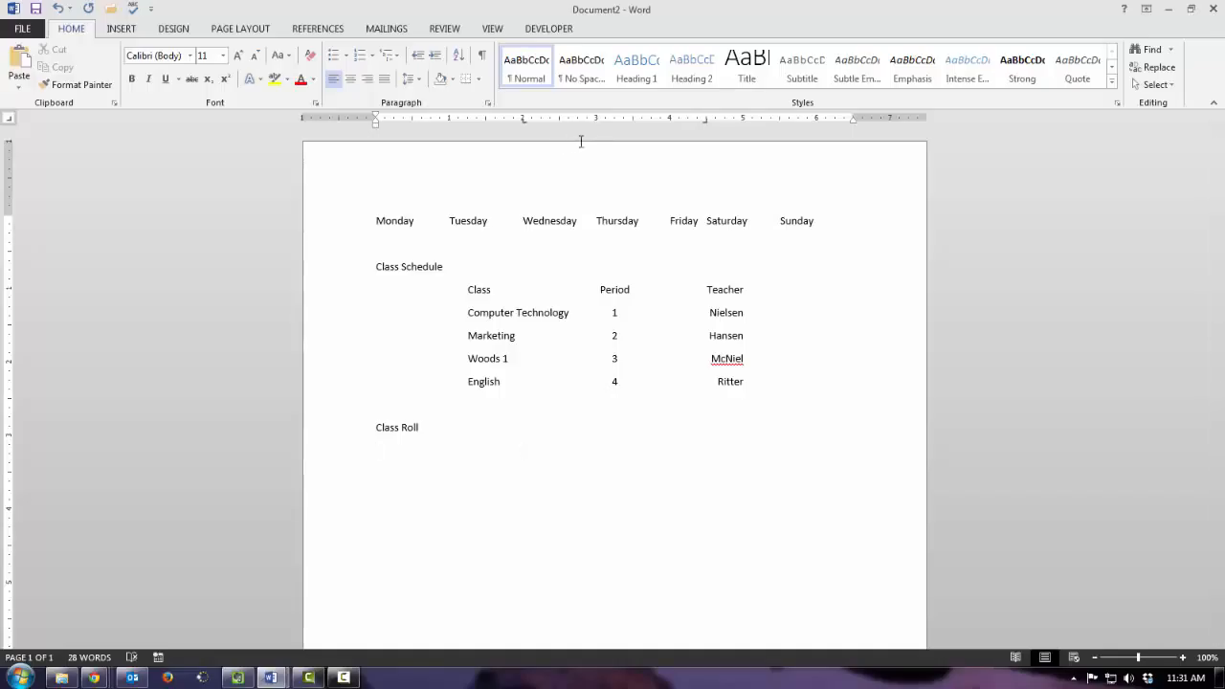
# - Enter the first class roll row with a teacher's title and surname at each of the two tab stops
pyautogui.write('Mrs. Nielsen')
pyautogui.press('Tab')
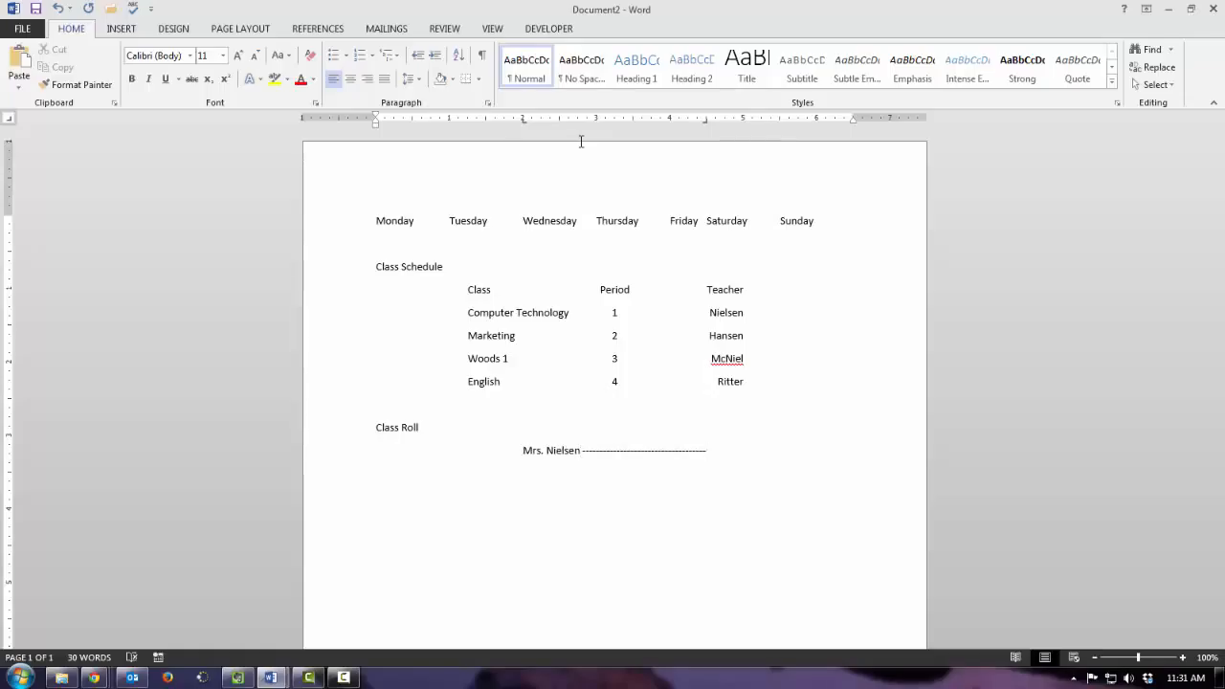
pyautogui.write('Mr. Hanse')
pyautogui.write('n')
# - Add a second class roll row with another pair of titled surnames separated by the leader tab
pyautogui.write('Mr')
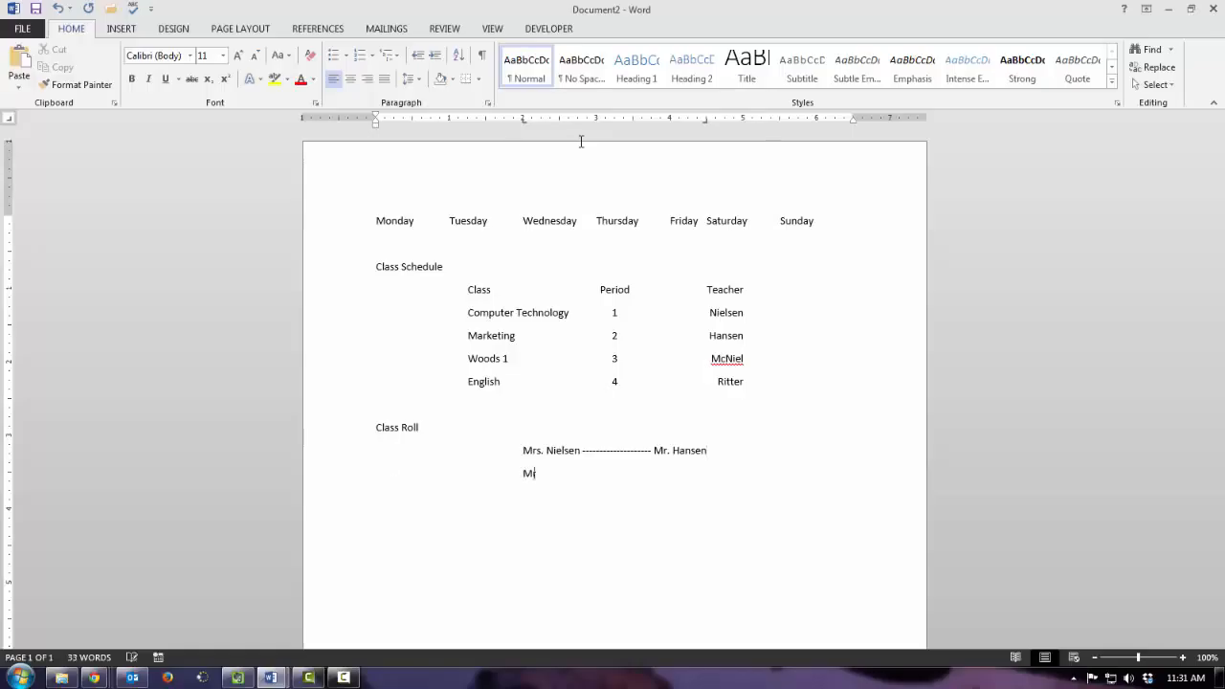
pyautogui.write('. Smith')
pyautogui.press('Tab')
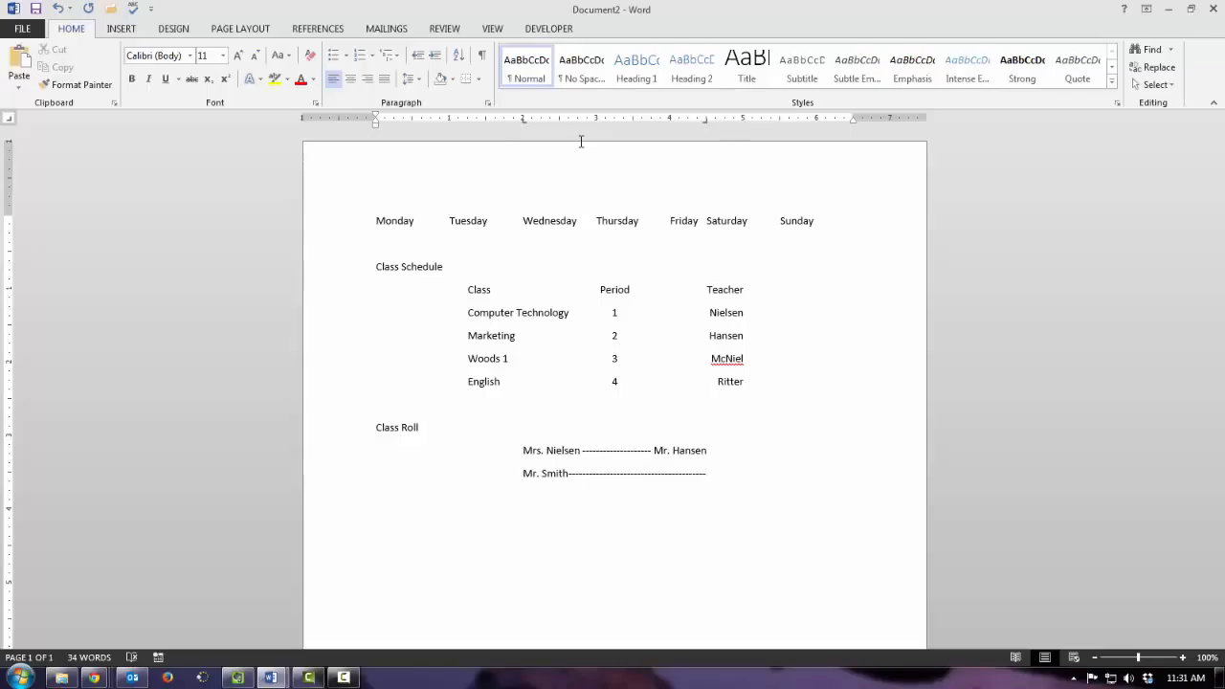
pyautogui.write('Mr. Newman')
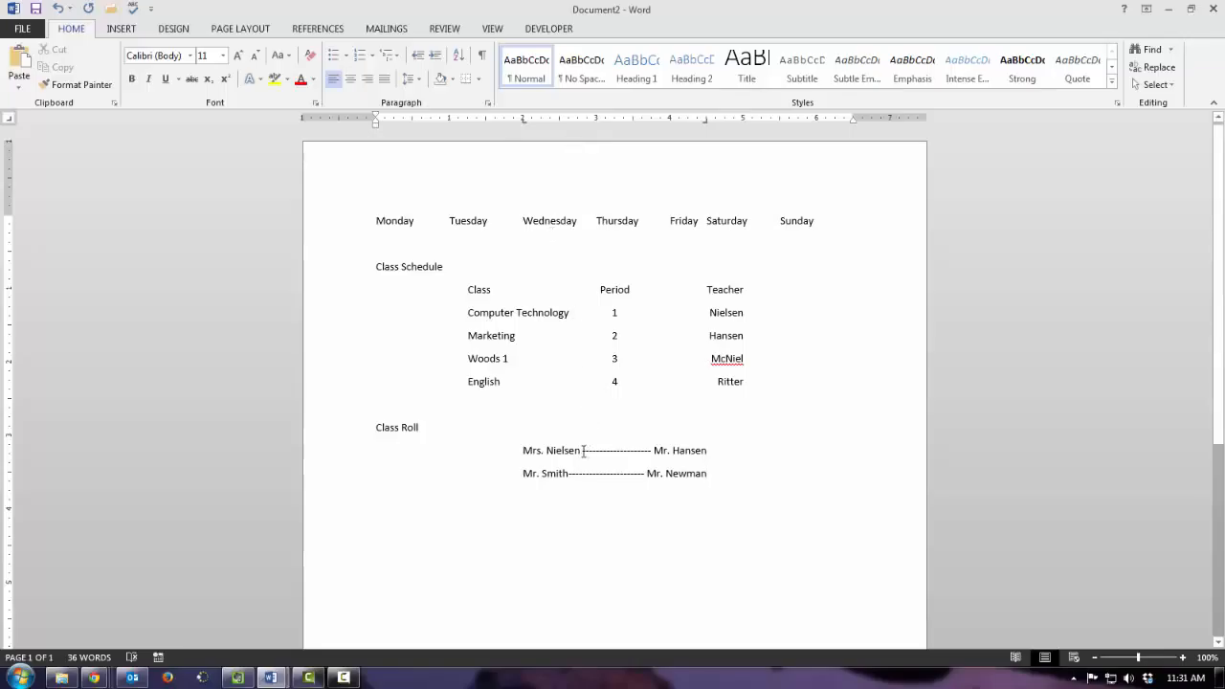
# - Start a new line below the class roll and clear all of its tab stops
pyautogui.moveTo(582, 450); pyautogui.dragTo(658, 457)
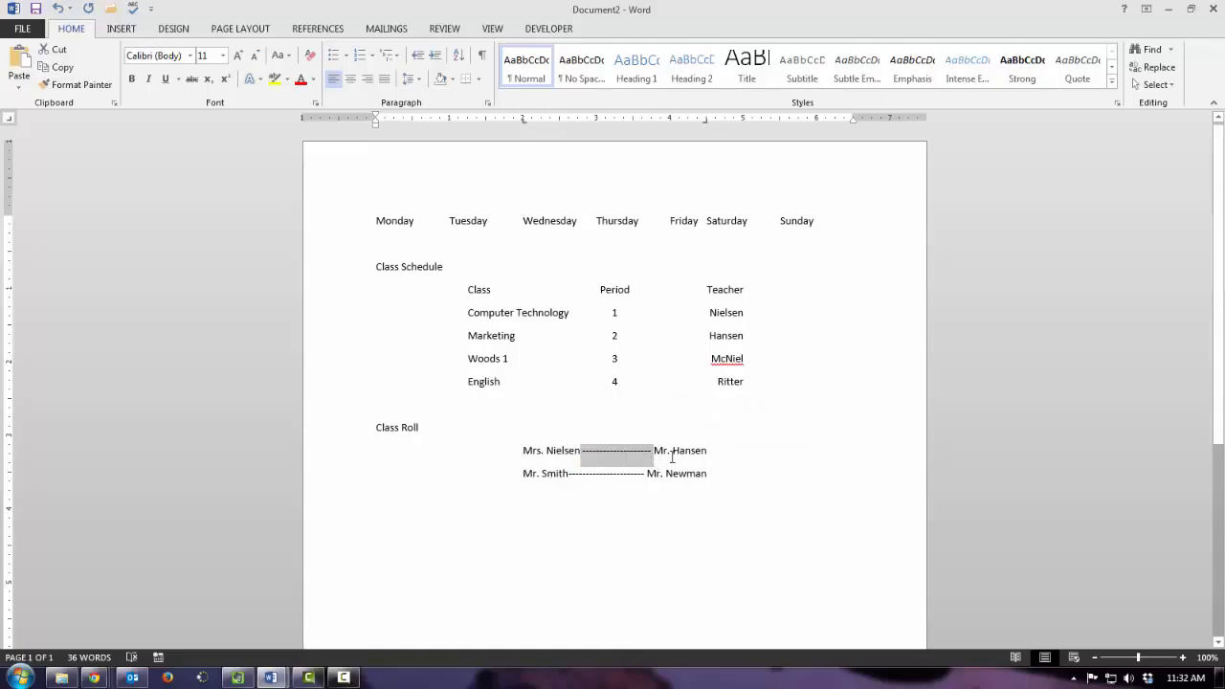
pyautogui.click(711, 451)
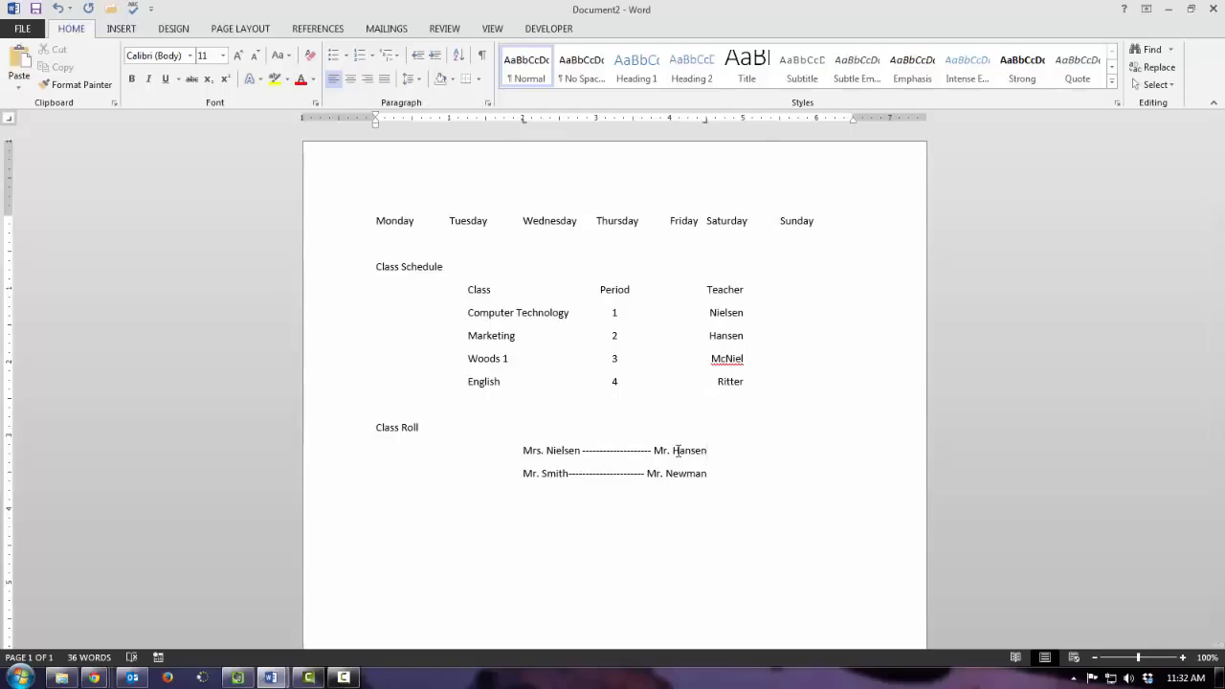
pyautogui.click(712, 472)
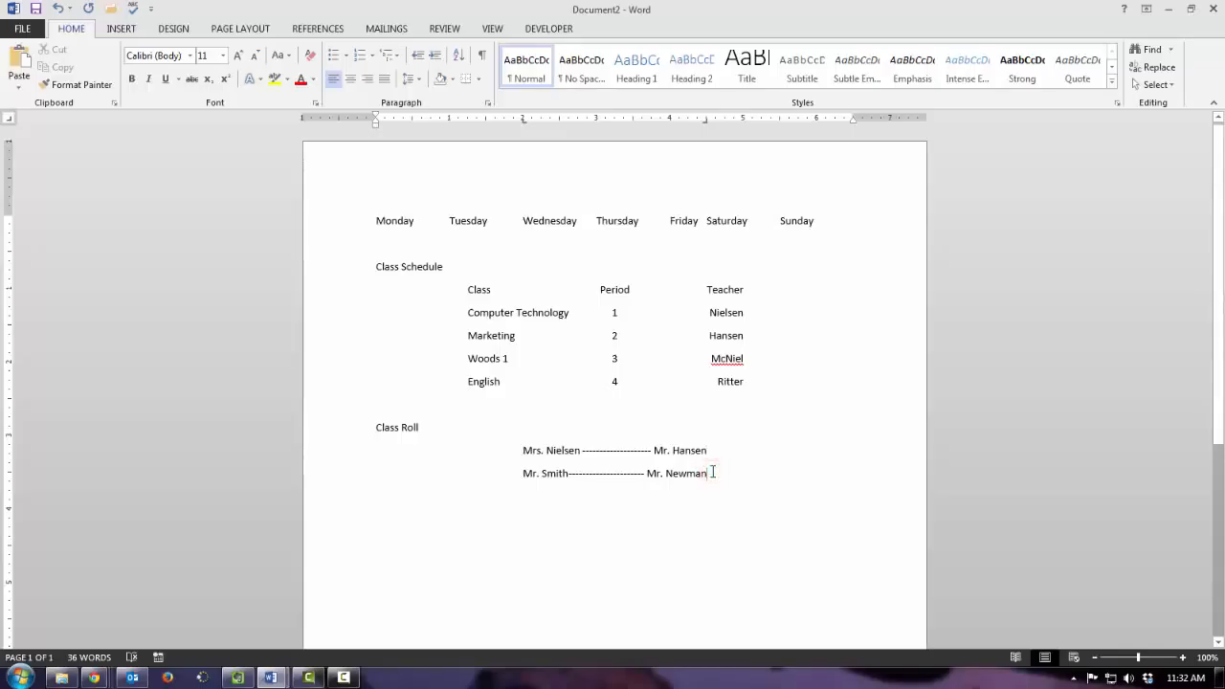
pyautogui.press('Return')
pyautogui.click(487, 105)
pyautogui.click(879, 462)
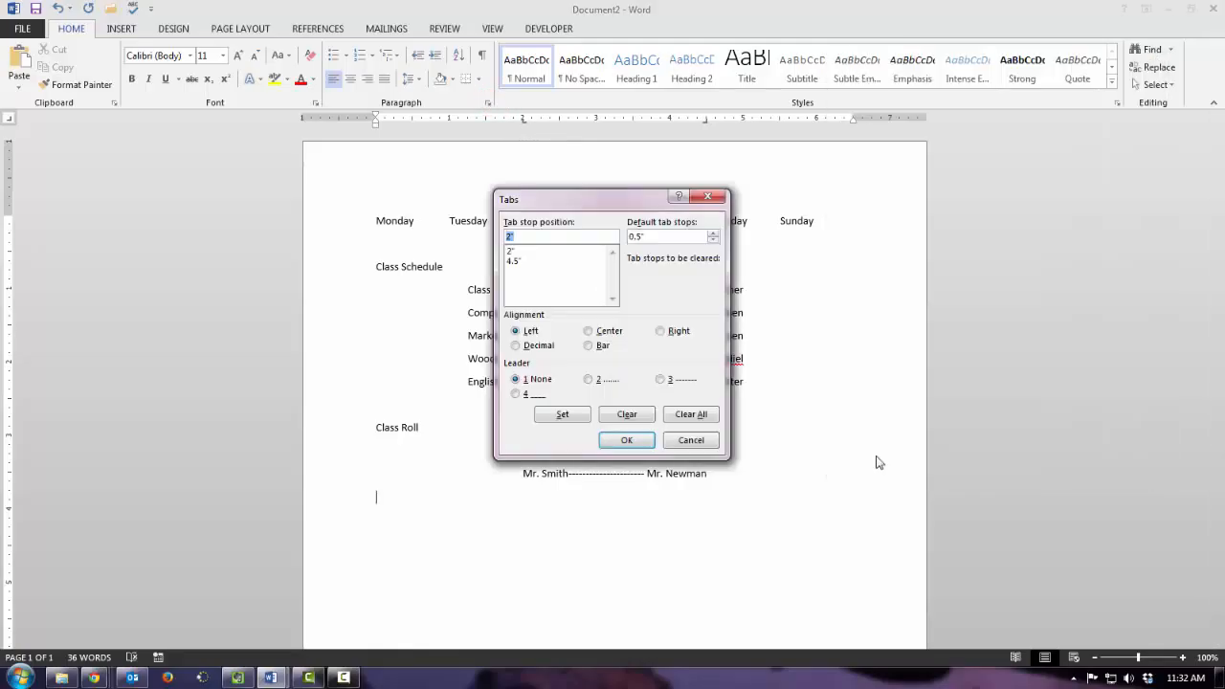
pyautogui.click(685, 414)
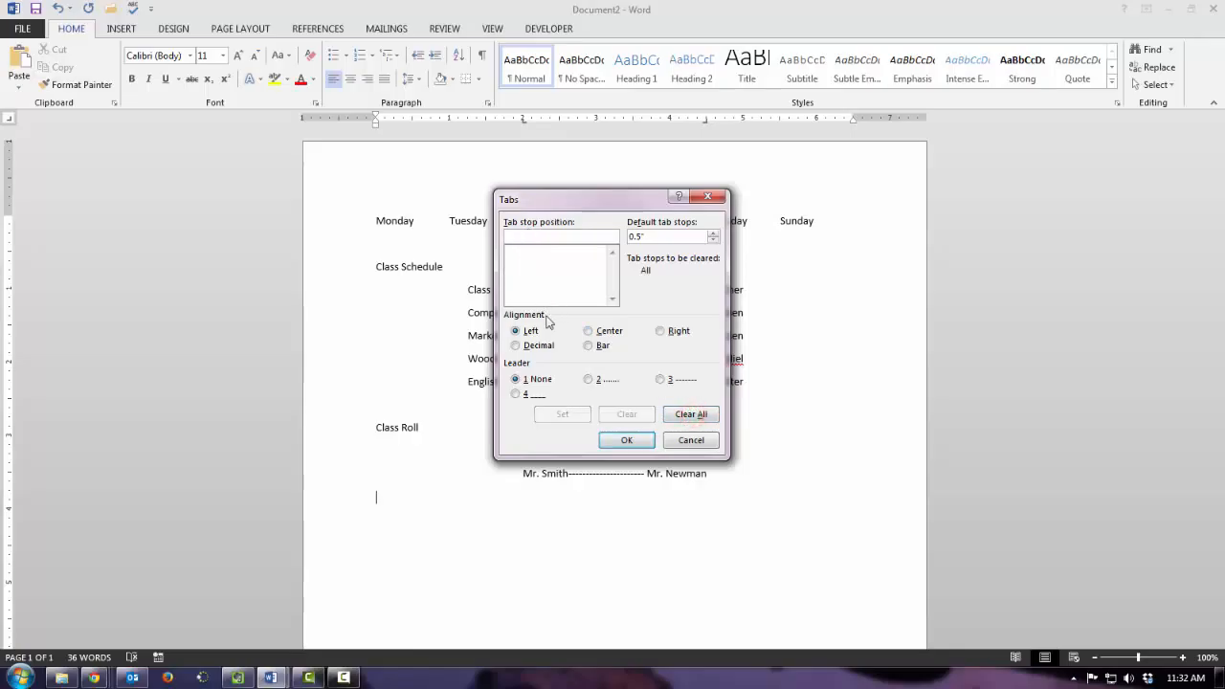
pyautogui.click(626, 440)
# - Add the heading "Shopping List" below the class roll, leaving a blank line between them
pyautogui.press('Return')
pyautogui.press('Return')
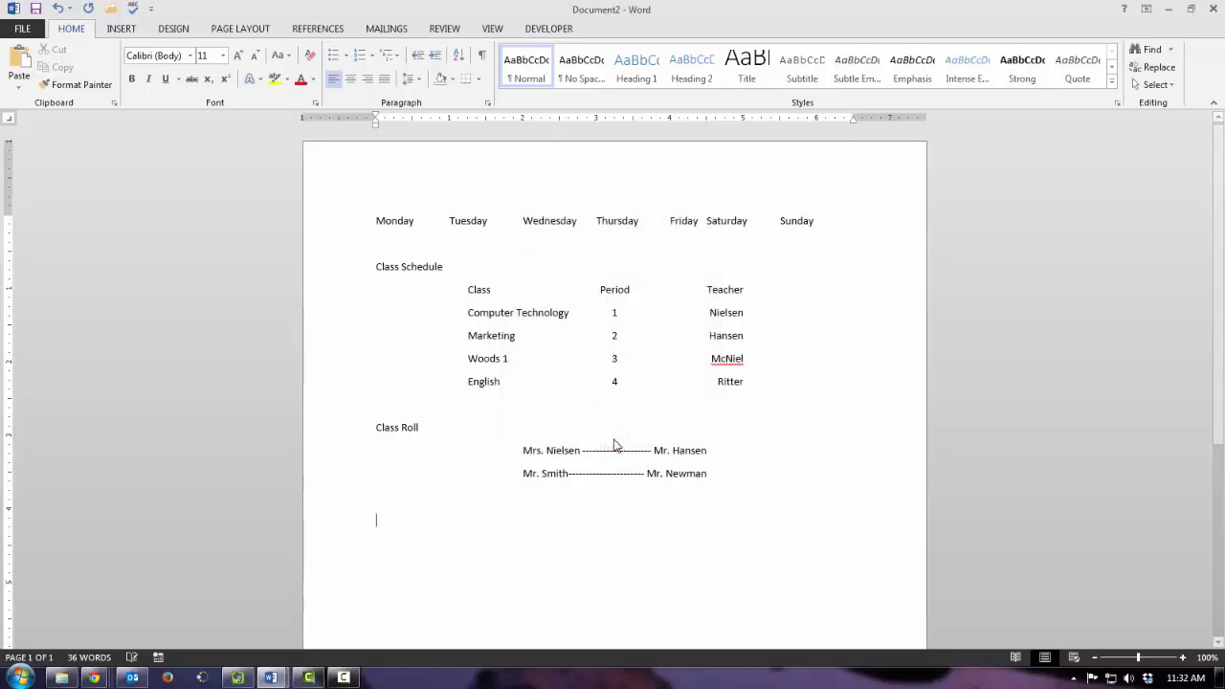
pyautogui.write('Shop')
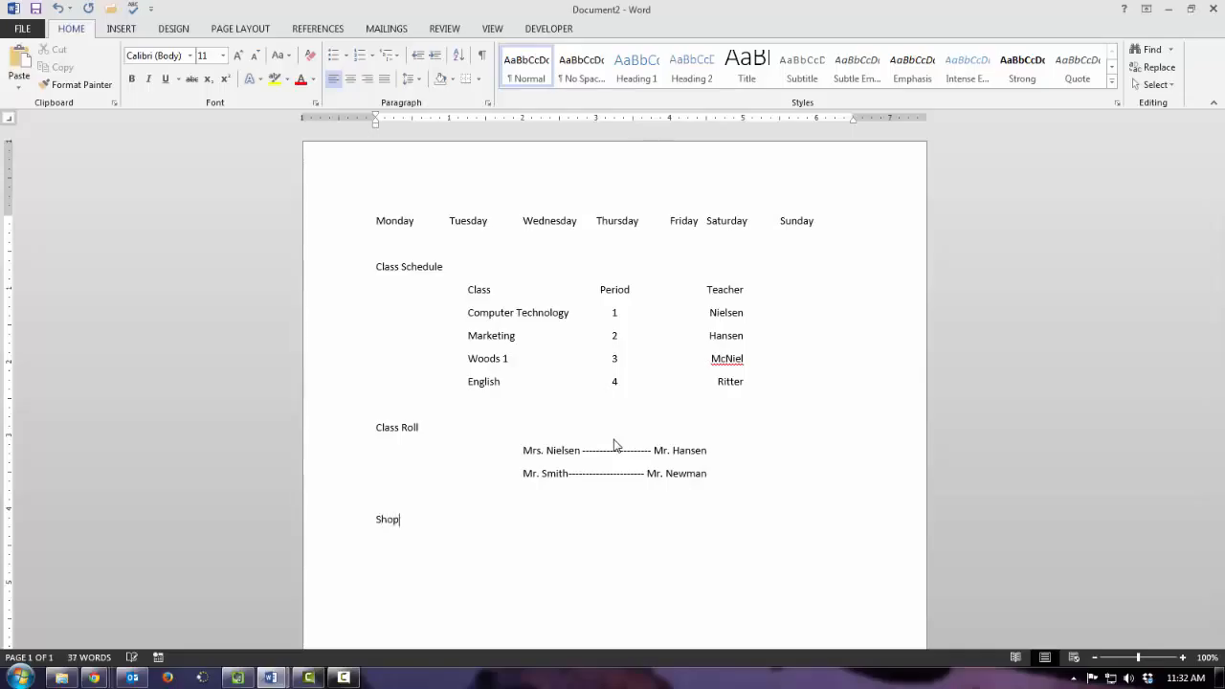
pyautogui.write('ping List')
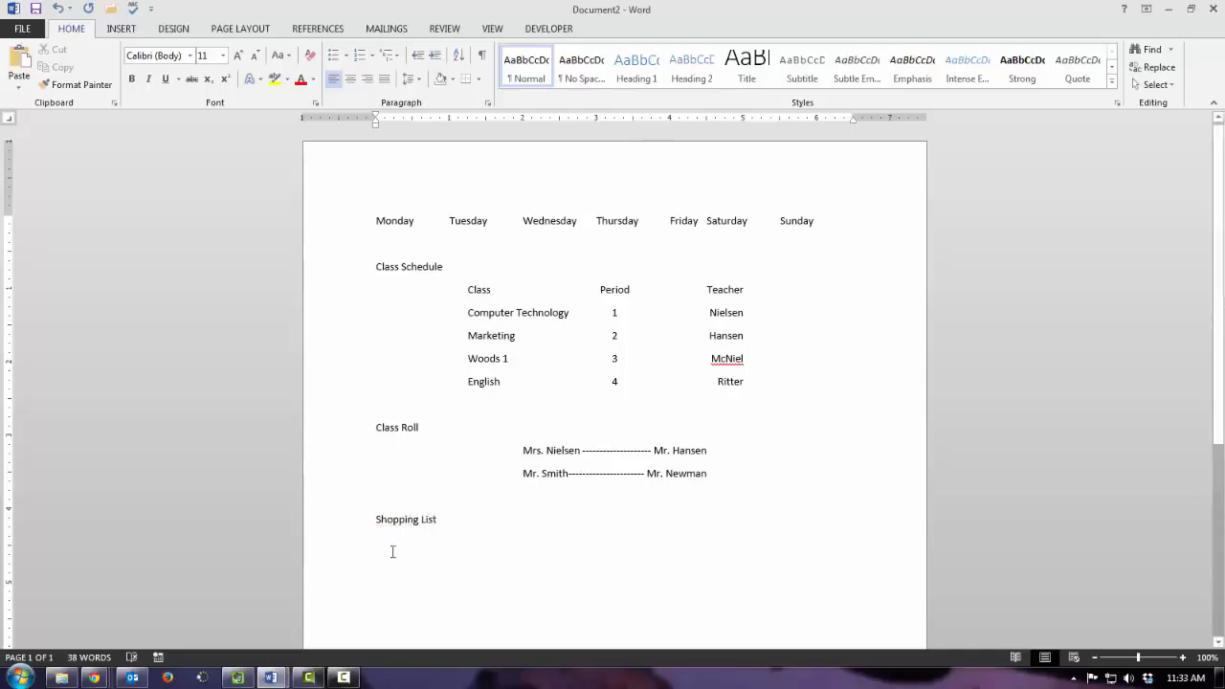
# - Define a left tab stop at 1" and a bar tab at 2.25" for the line below Shopping List
pyautogui.doubleClick(376, 123)
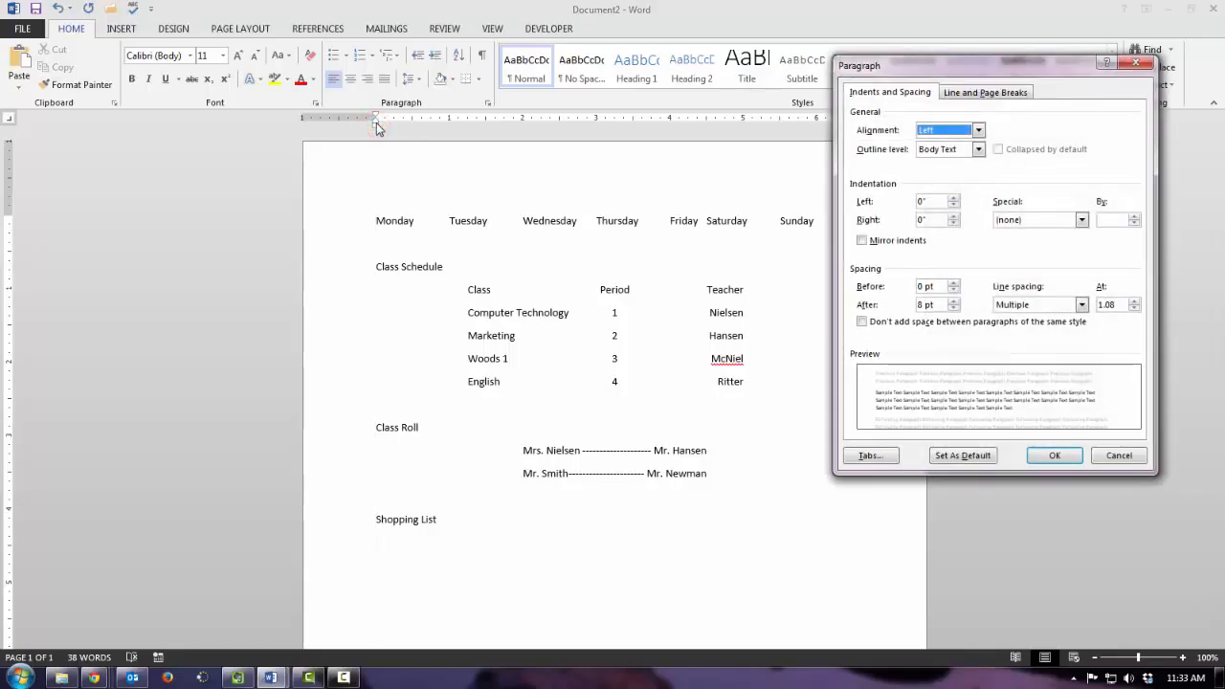
pyautogui.click(866, 456)
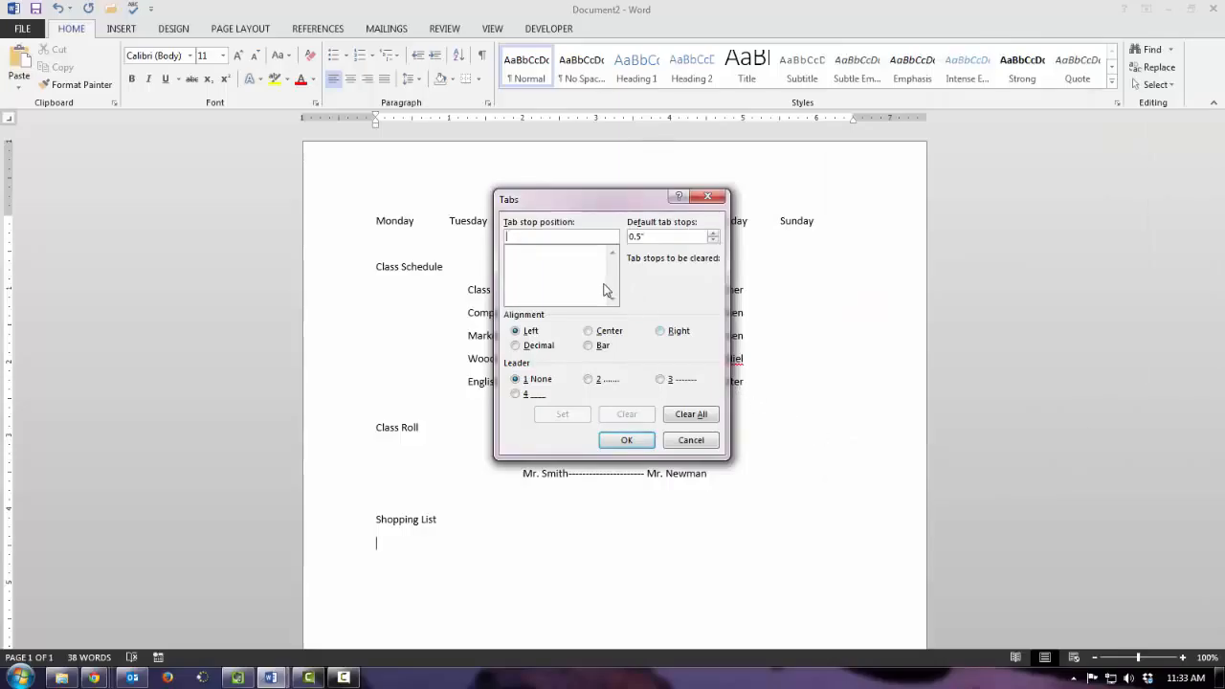
pyautogui.write('1')
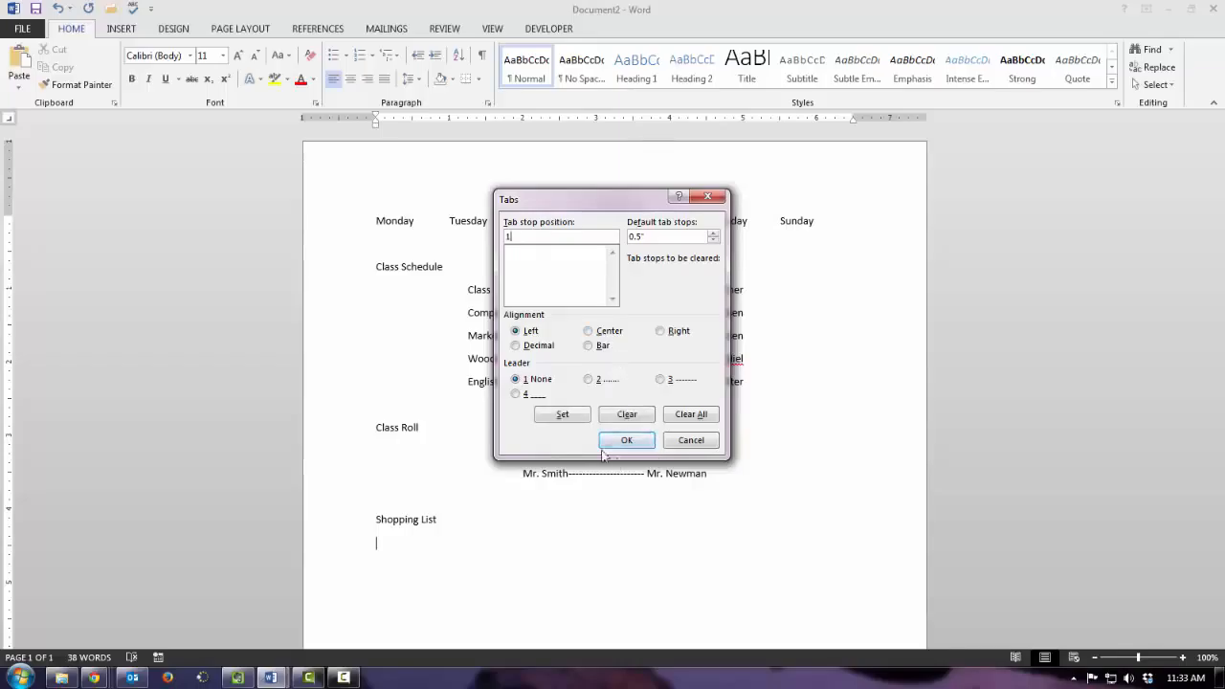
pyautogui.click(565, 415)
pyautogui.write('2.25')
pyautogui.click(591, 348)
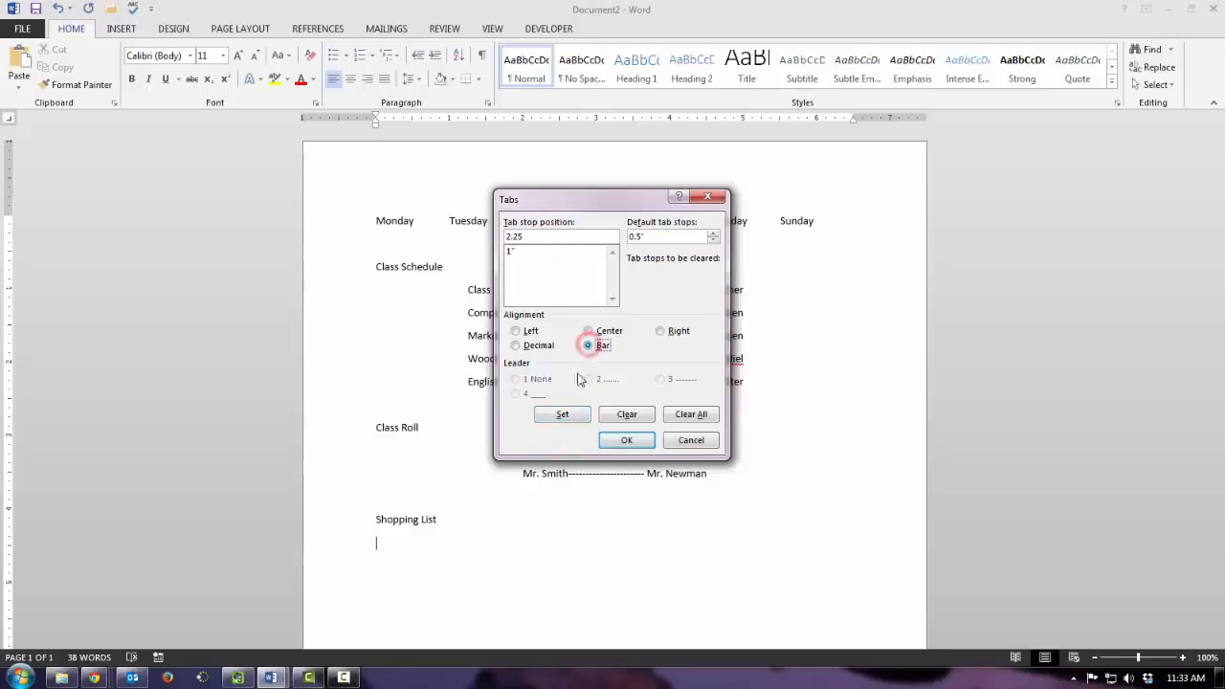
pyautogui.click(565, 415)
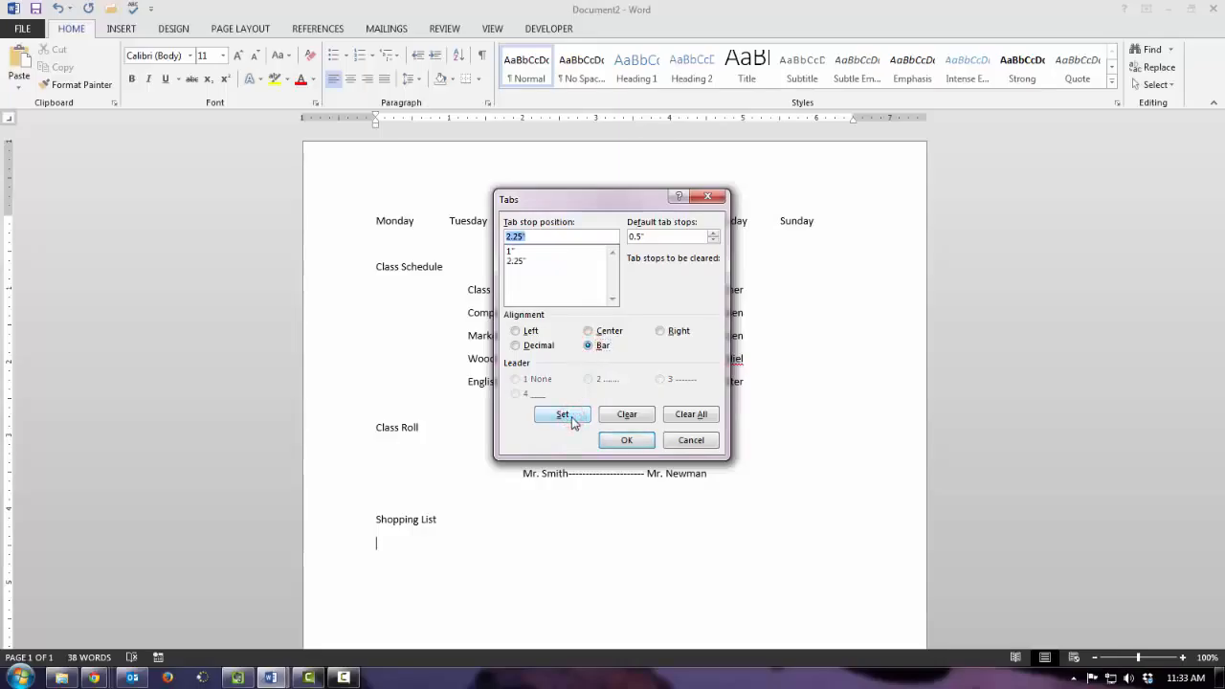
# - Define a center tab stop at 3.25" and a bar tab at 4.25" for the same line
pyautogui.write('3.25')
pyautogui.click(616, 331)
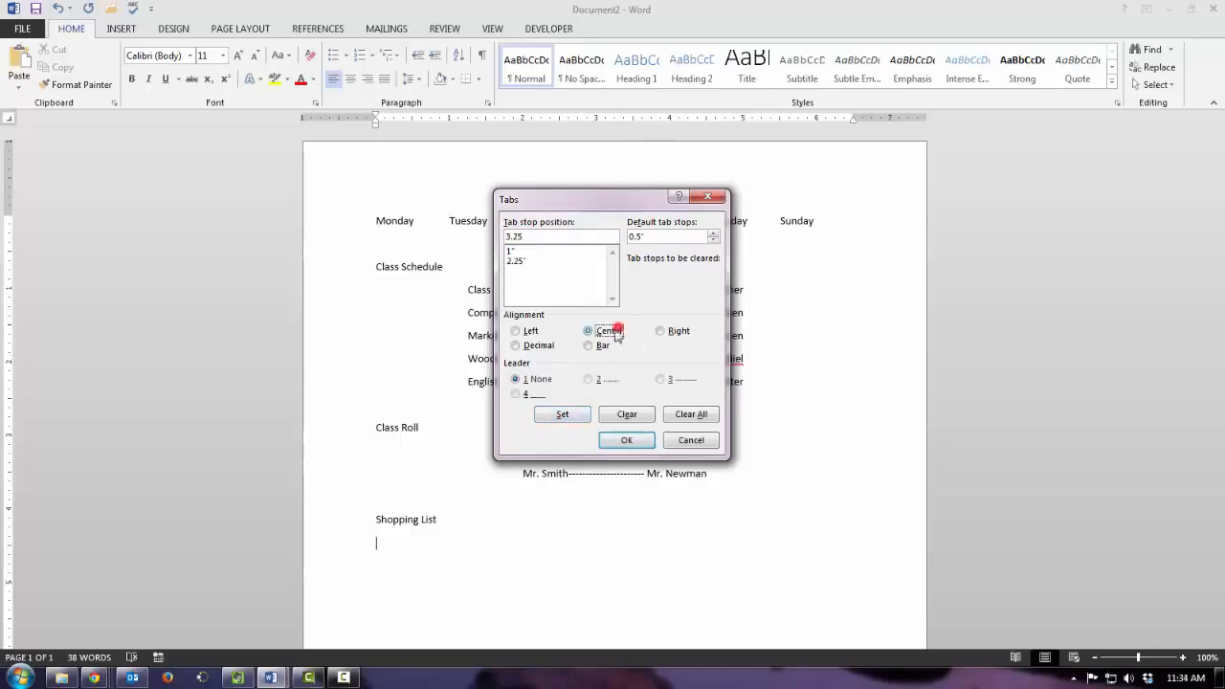
pyautogui.click(568, 422)
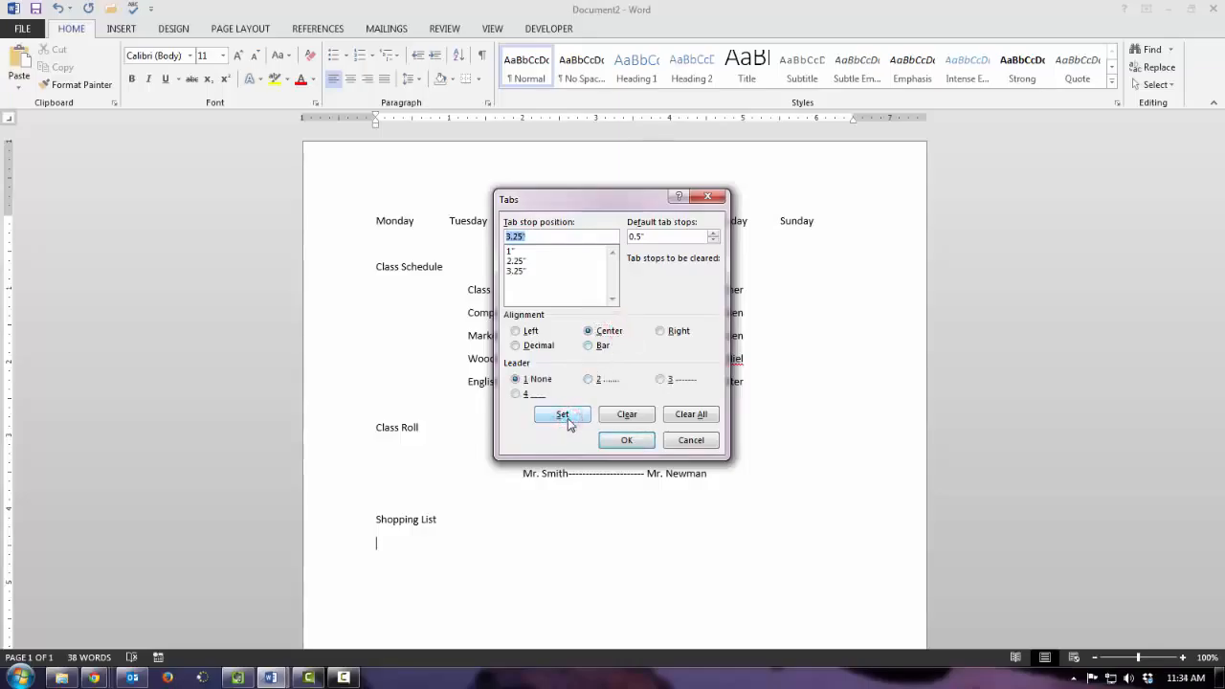
pyautogui.write('4.25')
pyautogui.click(602, 345)
pyautogui.click(570, 415)
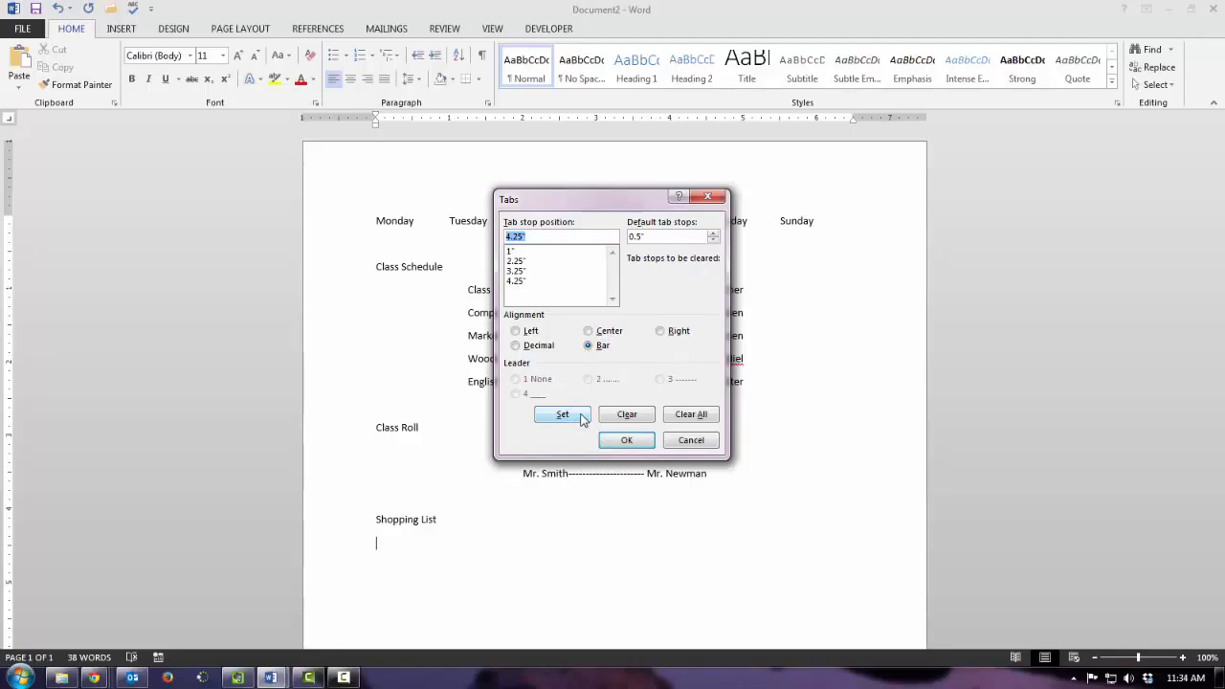
# - Define a decimal tab stop at 5.5" and apply all the shopping list tab settings
pyautogui.write('5.5')
pyautogui.click(539, 345)
pyautogui.click(562, 418)
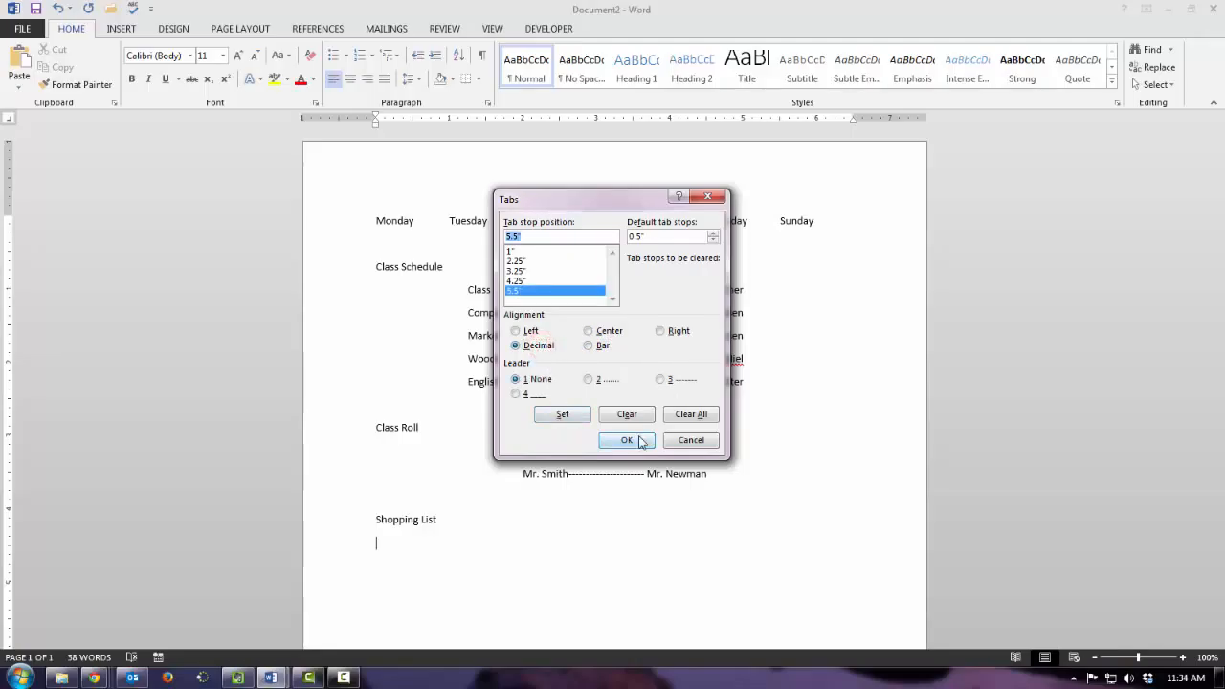
pyautogui.click(627, 440)
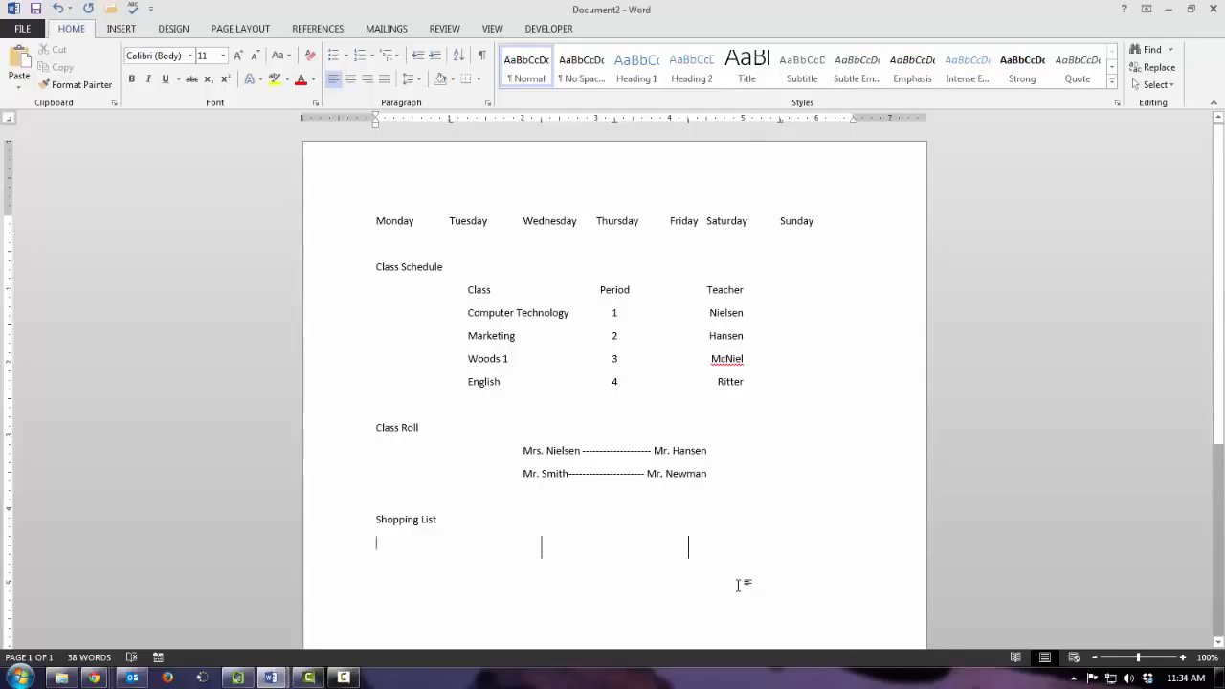
# - Enter the shopping list column headings Item, Quantity and Price at the tab stops
pyautogui.write('Item')
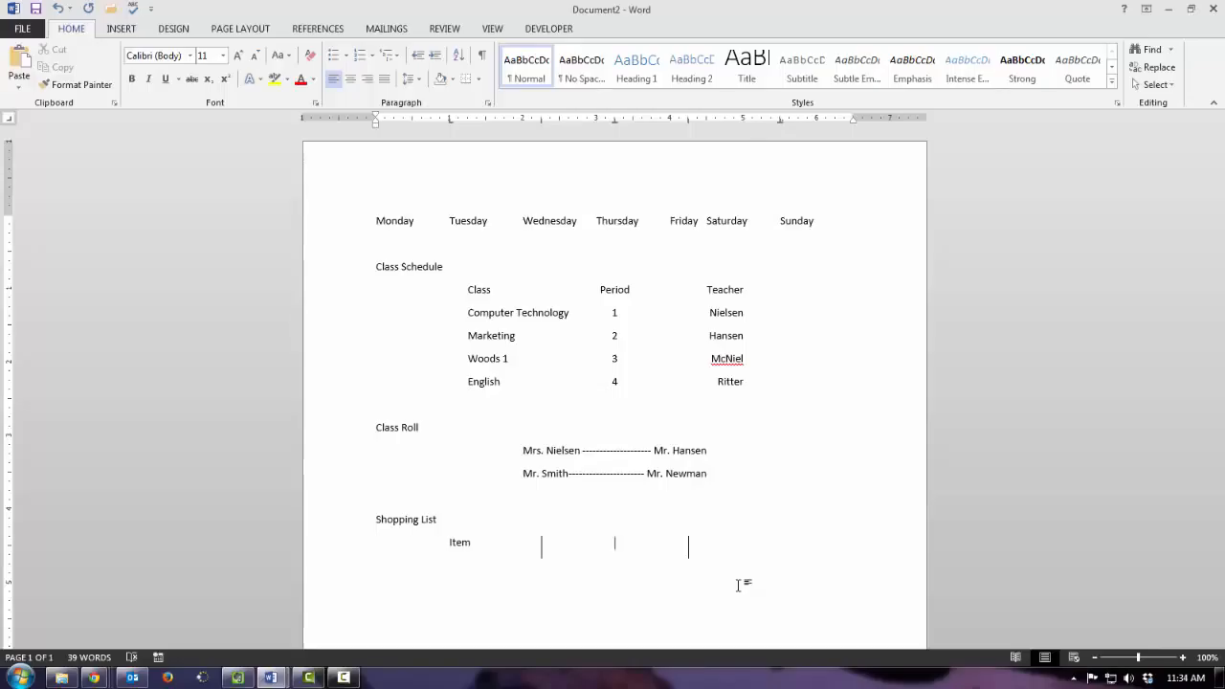
pyautogui.press('Tab')
pyautogui.write('Quantity')
pyautogui.press('Tab')
pyautogui.write('Price')
pyautogui.press('Return')
# - Add a shopping list row for Marshmallows with quantity 2 and price 2.12
pyautogui.write('Marshmallows')
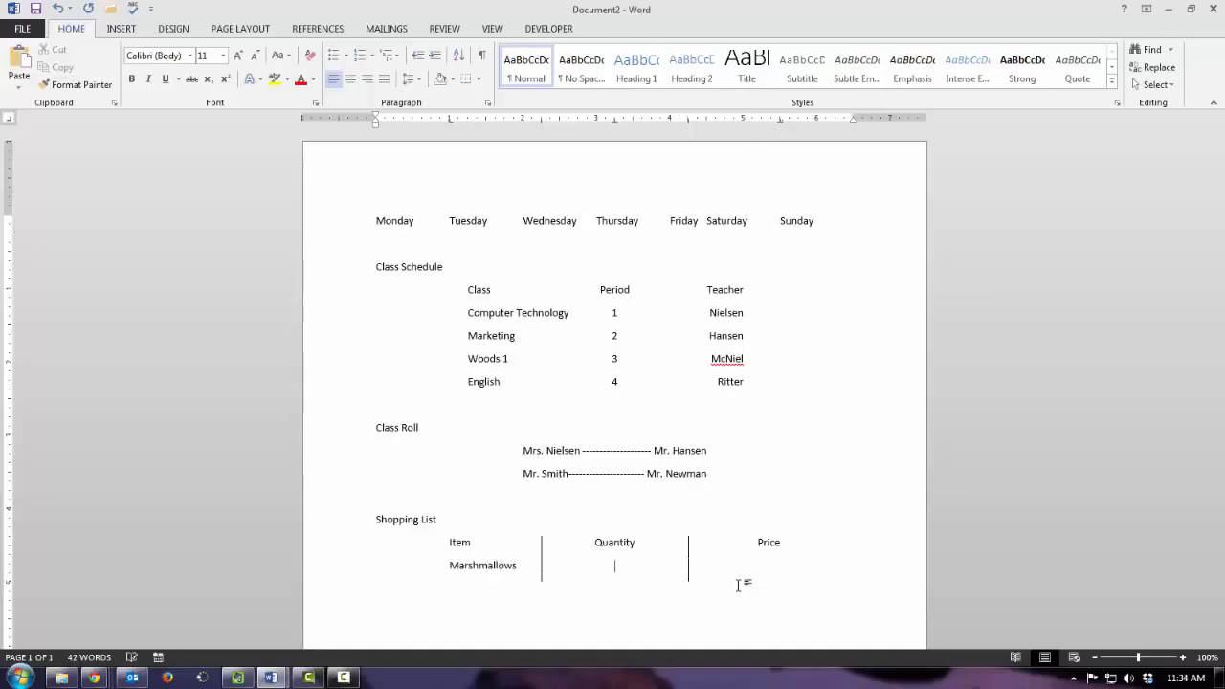
pyautogui.press('Tab')
pyautogui.write('2\t2.12')
pyautogui.press('Return')
# - Add a shopping list row for Chocolate with quantity 3 and price .85
pyautogui.write('Chocolat')
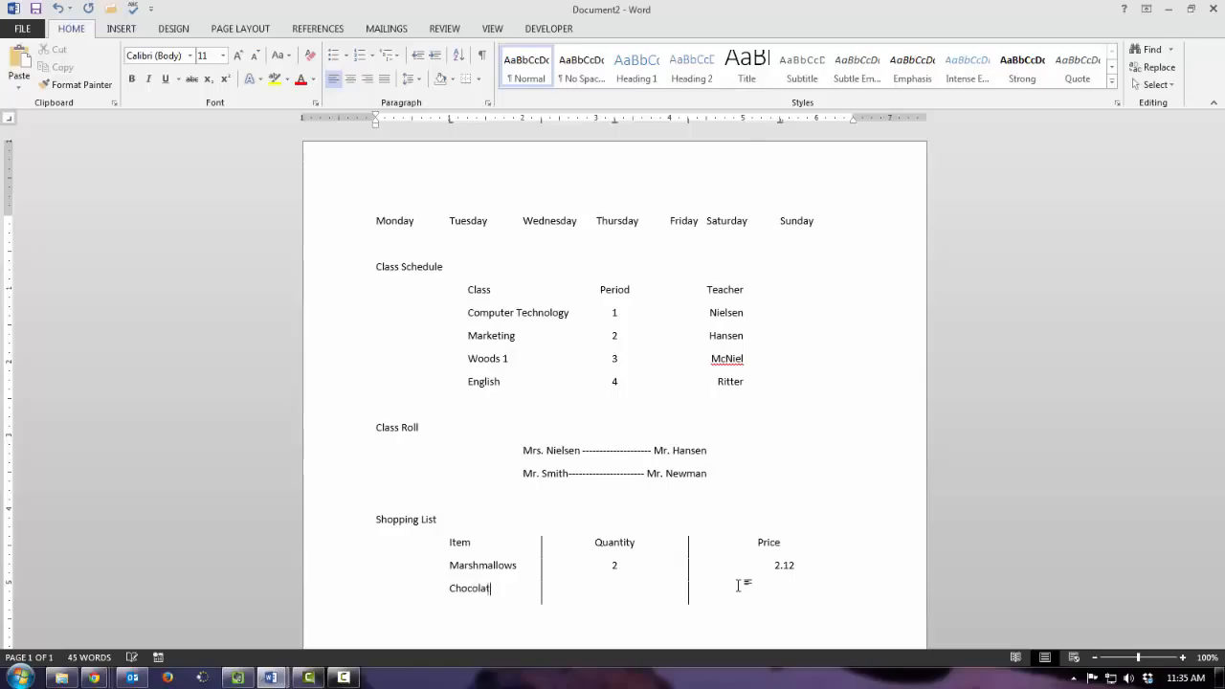
pyautogui.write('e\t3')
pyautogui.press('Tab')
pyautogui.write('.85')
pyautogui.press('Return')
# - Add a shopping list row for Graham Crackers with quantity 1 and price 3.00, and start a new line
pyautogui.write('Gra')
pyautogui.write('ham')
pyautogui.press('BackSpace')
pyautogui.write('am Crackers')
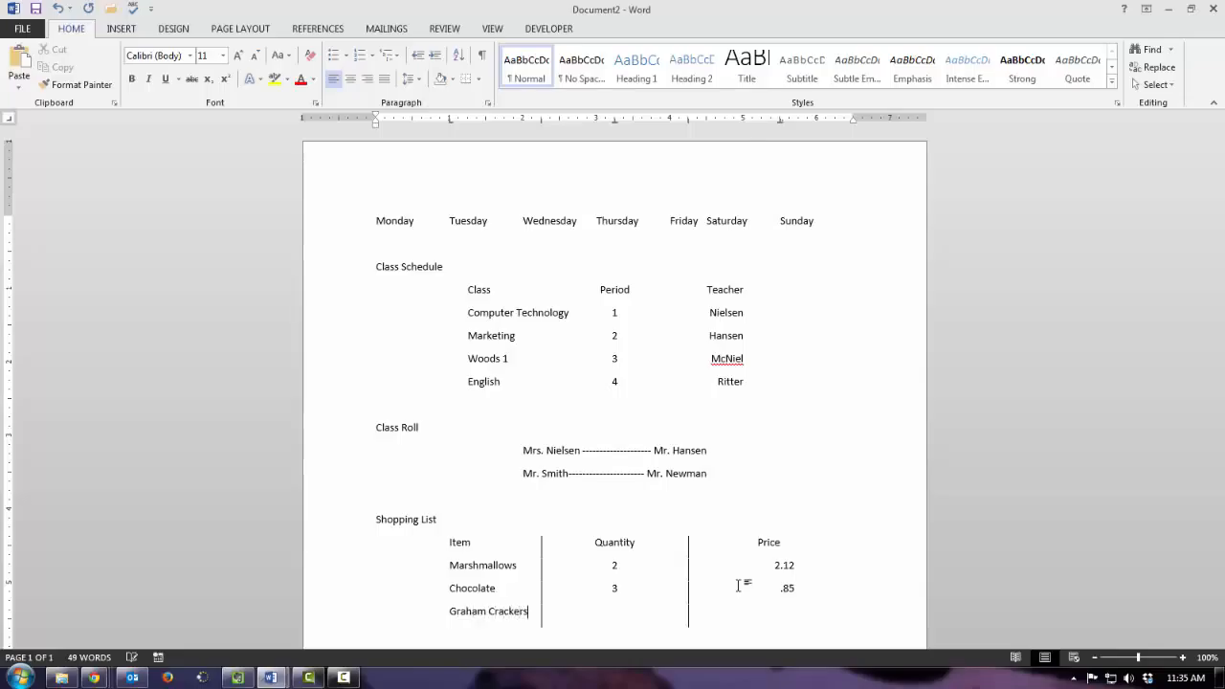
pyautogui.press('Tab')
pyautogui.write('1\t3.00')
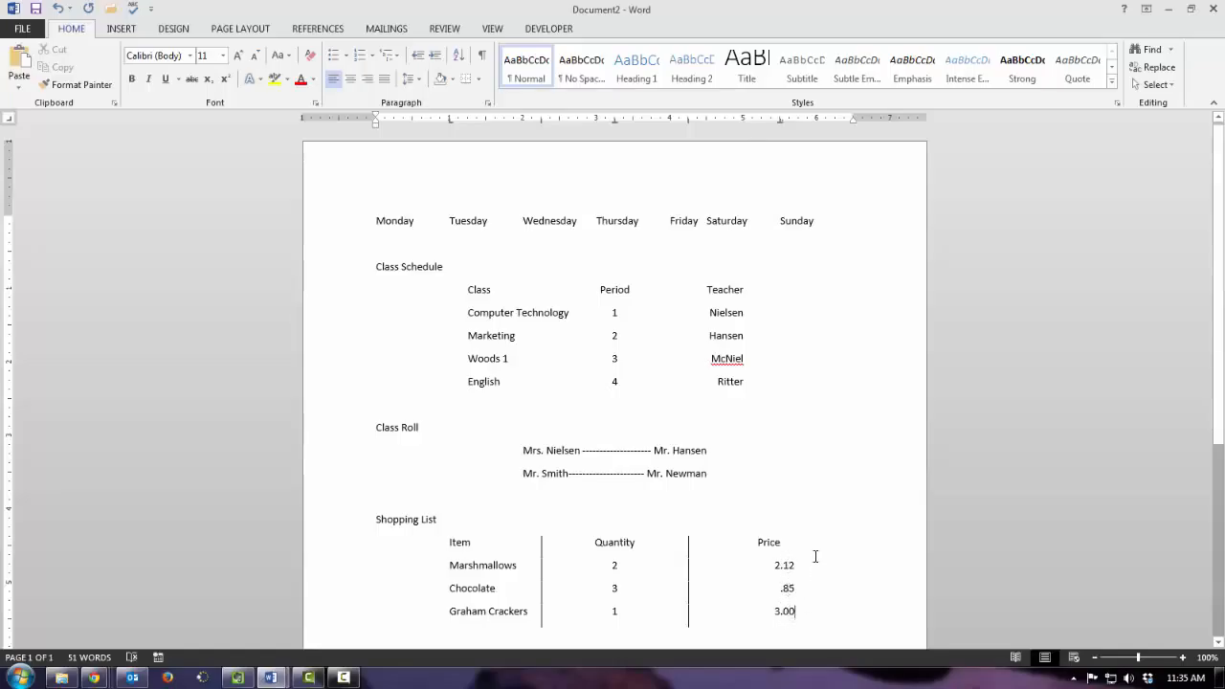
pyautogui.press('Return')
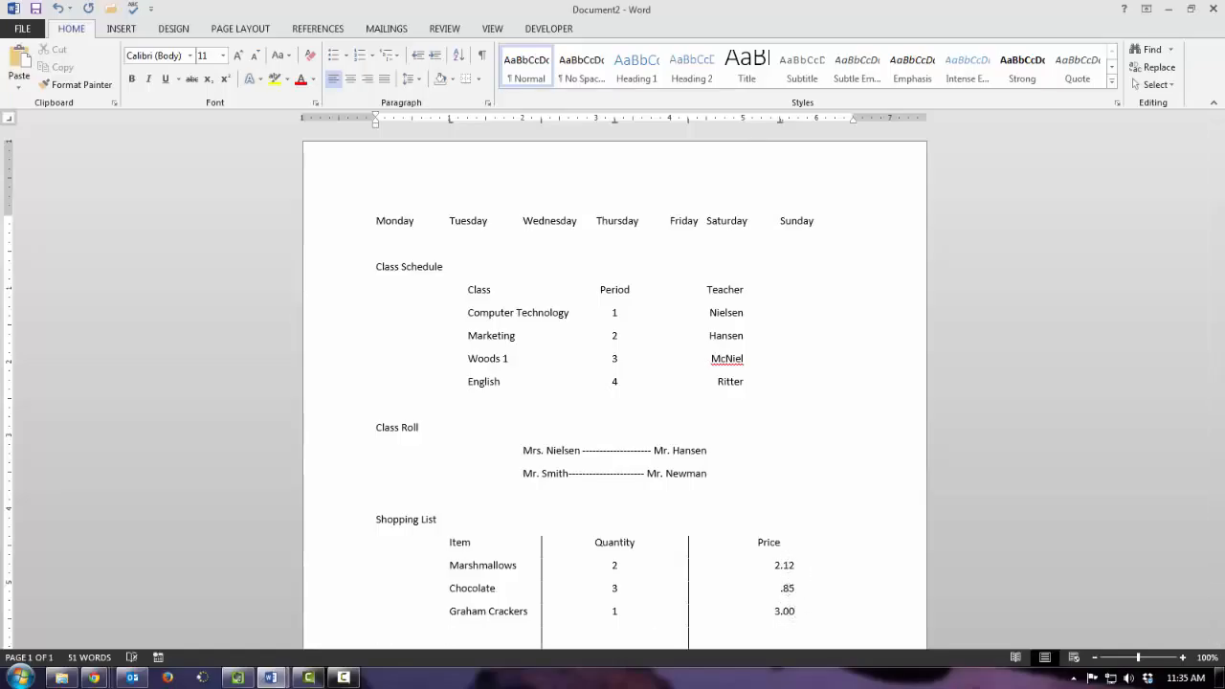
# - Add a shopping list row for Ferrari with quantity 1 and price 3,000,000.00, and start a new line
pyautogui.write('Ferrari')
pyautogui.press('Tab')
pyautogui.write('1')
pyautogui.press('Tab')
pyautogui.write('3.')
pyautogui.write('000,000')
pyautogui.write('.00')
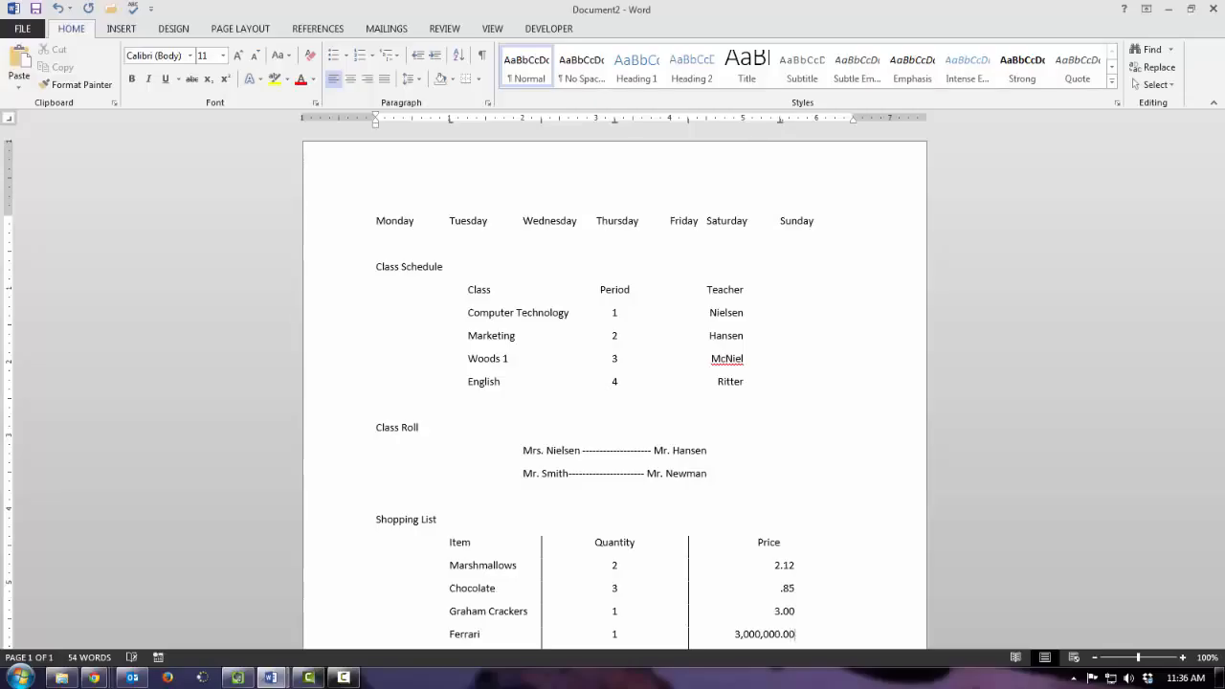
pyautogui.click(789, 636)
pyautogui.press('Return')
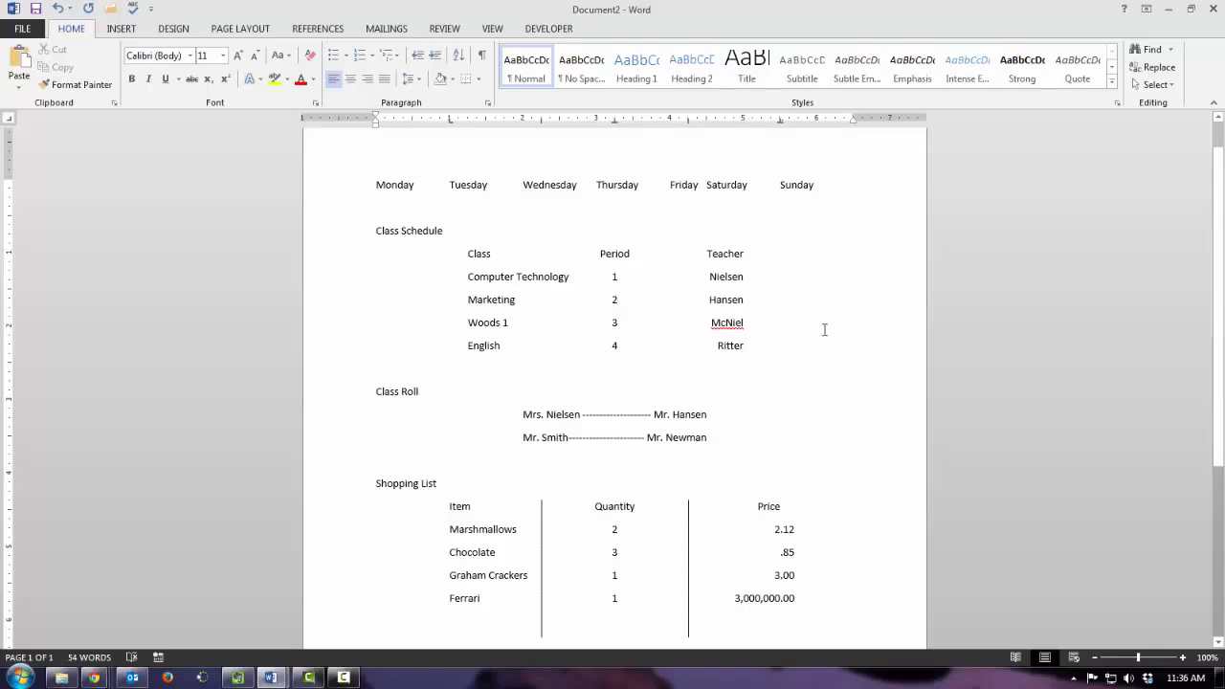
# - Clear all tab stops from the empty line below the shopping list
pyautogui.click(487, 103)
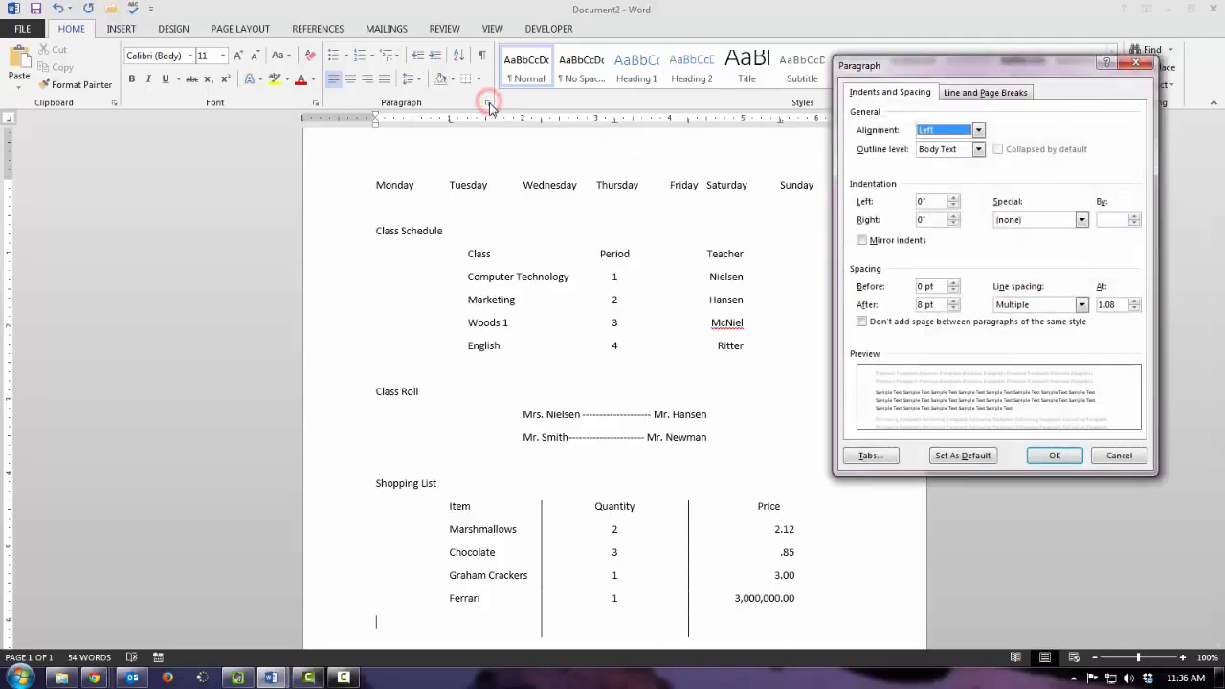
pyautogui.click(867, 456)
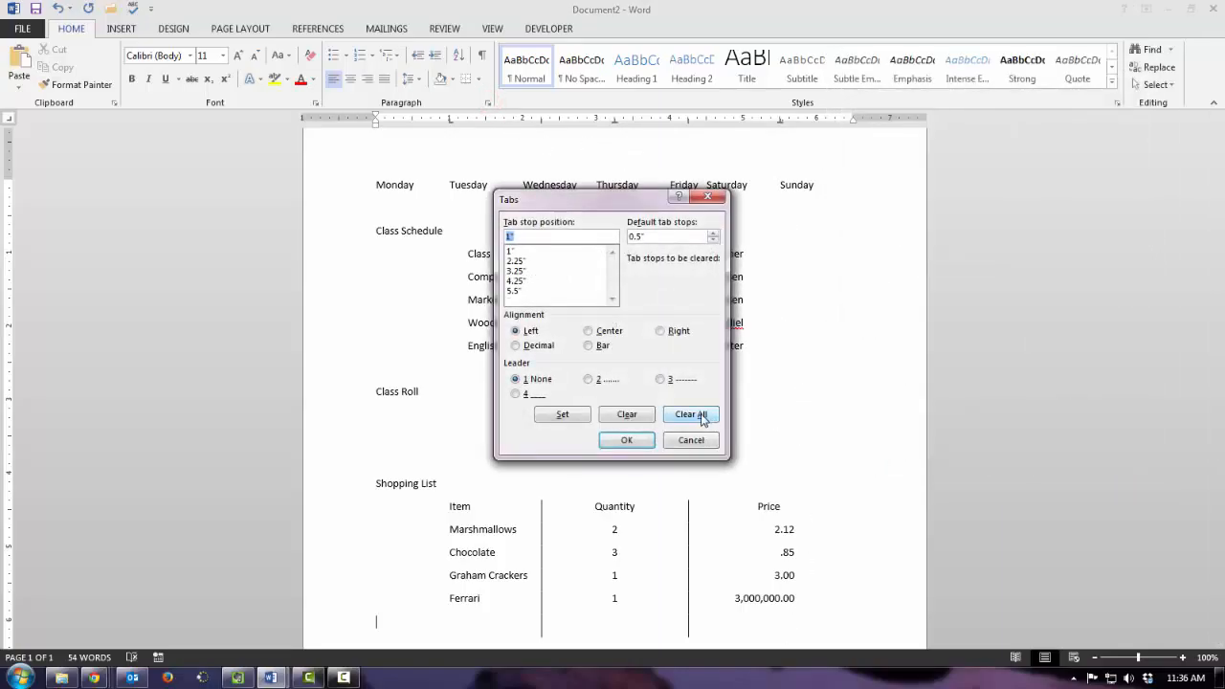
pyautogui.click(692, 414)
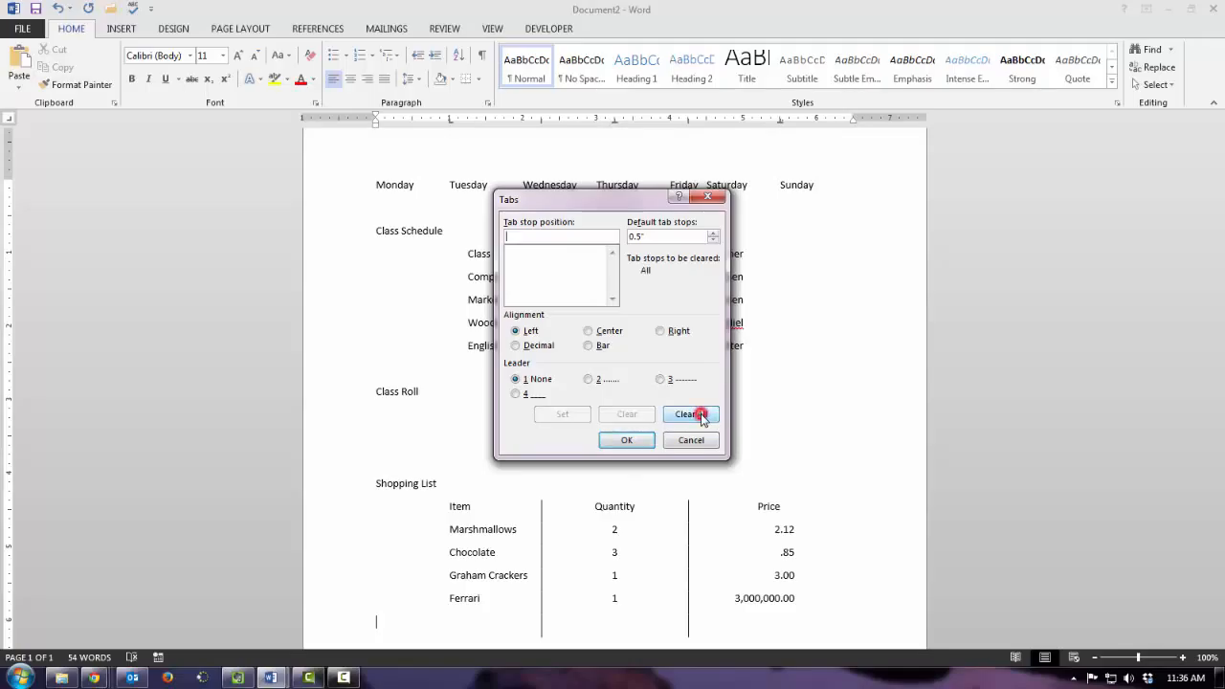
pyautogui.click(628, 439)
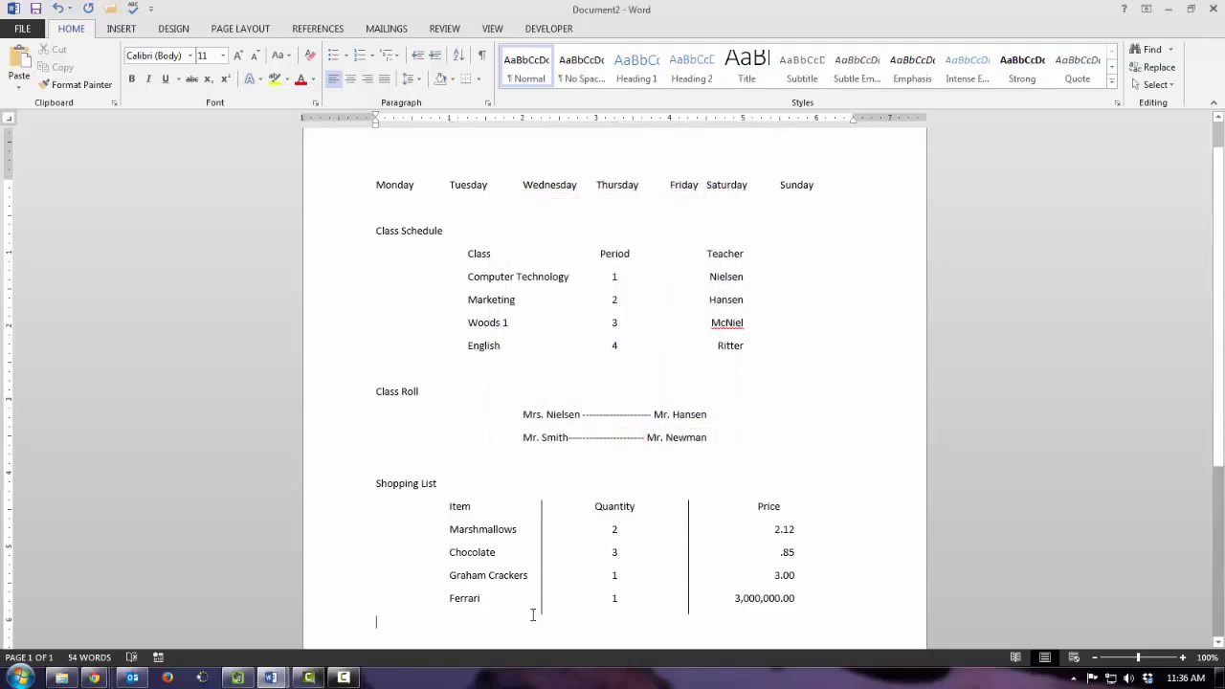